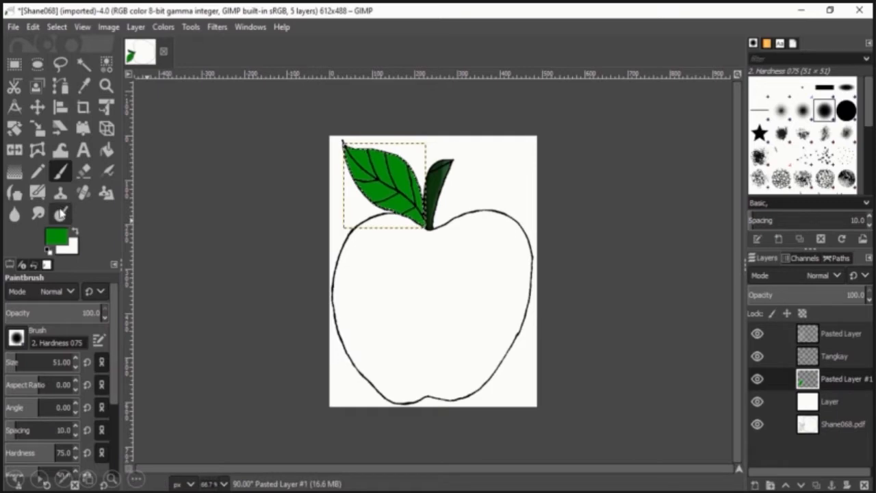
# Use the Dodge/Burn tool in Dodge mode to lighten a spot on the upper part of the large leaf.
pyautogui.click(60, 214)
pyautogui.moveTo(114, 314); pyautogui.dragTo(112, 420)
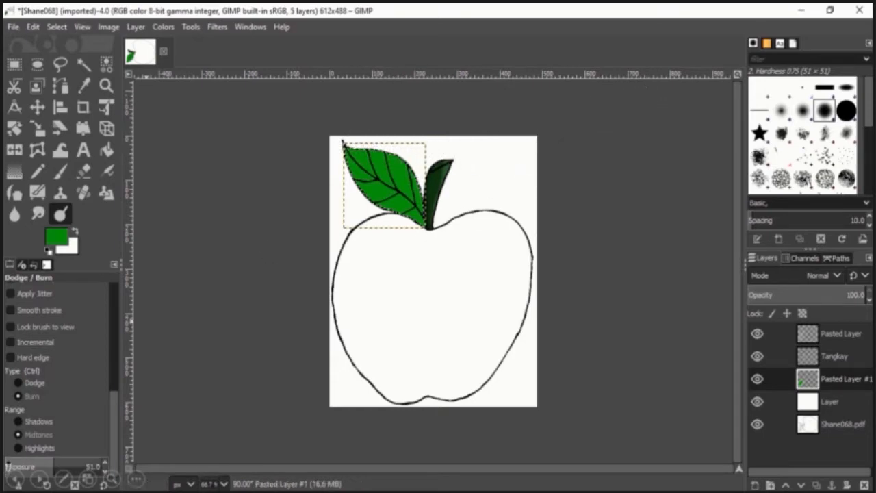
pyautogui.click(20, 382)
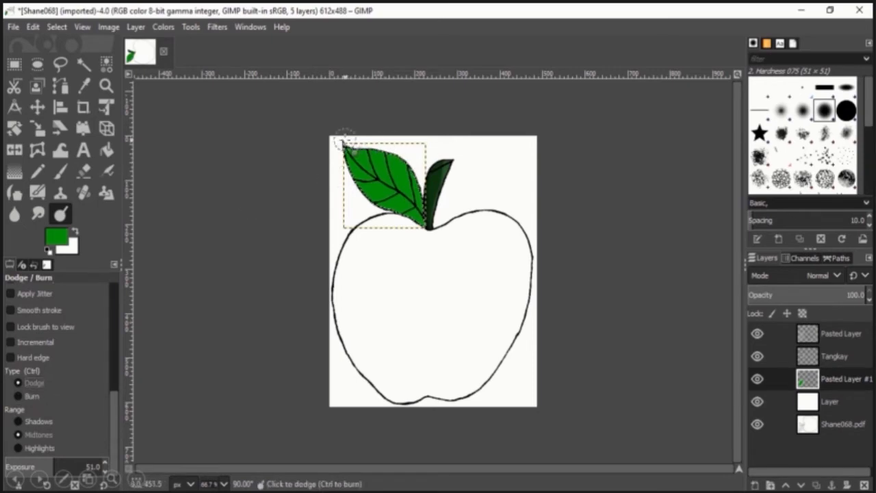
pyautogui.click(408, 152)
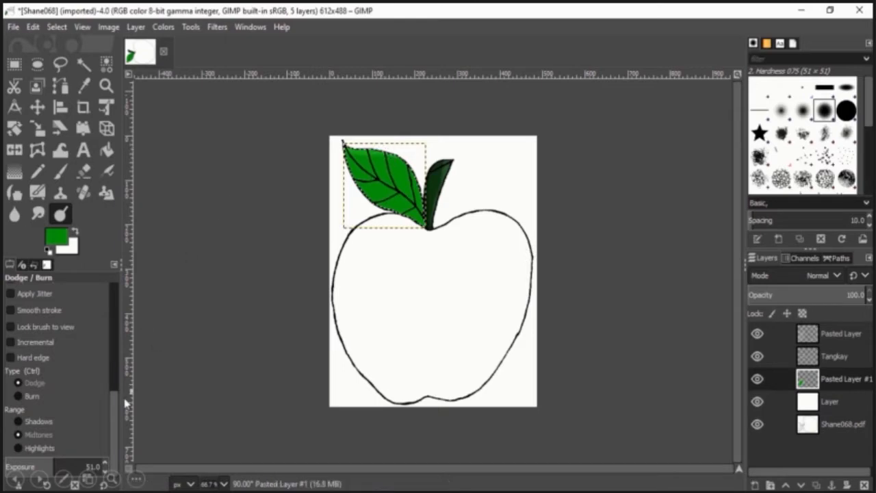
# Switch the Dodge/Burn tool to Burn and darken the lower part of the stem.
pyautogui.click(27, 396)
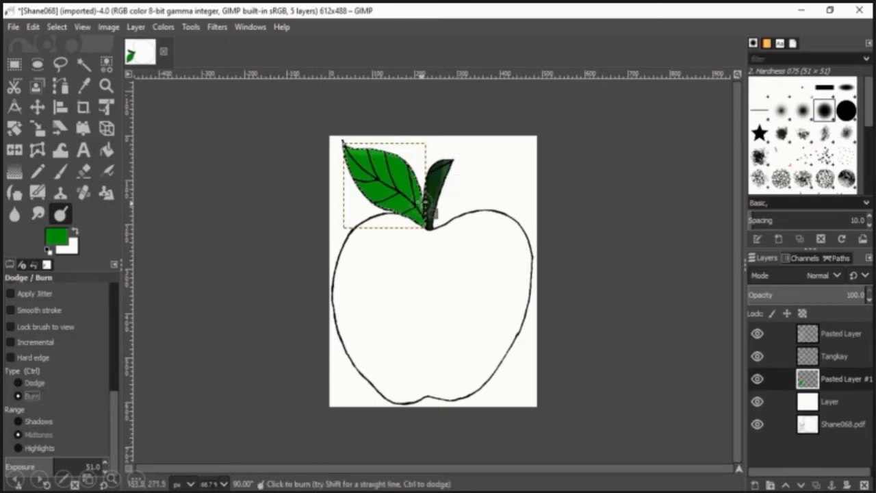
pyautogui.moveTo(424, 199)
pyautogui.mouseDown()
pyautogui.moveTo(429, 225)
pyautogui.moveTo(418, 177)
pyautogui.moveTo(428, 223)
pyautogui.moveTo(413, 205)
pyautogui.moveTo(419, 225)
pyautogui.moveTo(412, 209)
pyautogui.moveTo(380, 212)
pyautogui.moveTo(416, 184)
pyautogui.moveTo(411, 203)
pyautogui.moveTo(418, 168)
pyautogui.moveTo(442, 243)
pyautogui.moveTo(456, 231)
pyautogui.moveTo(429, 221)
pyautogui.moveTo(425, 157)
pyautogui.moveTo(425, 231)
pyautogui.moveTo(432, 177)
pyautogui.moveTo(423, 167)
pyautogui.moveTo(428, 224)
pyautogui.moveTo(419, 183)
pyautogui.moveTo(418, 223)
pyautogui.mouseUp()
pyautogui.press('ctrl')
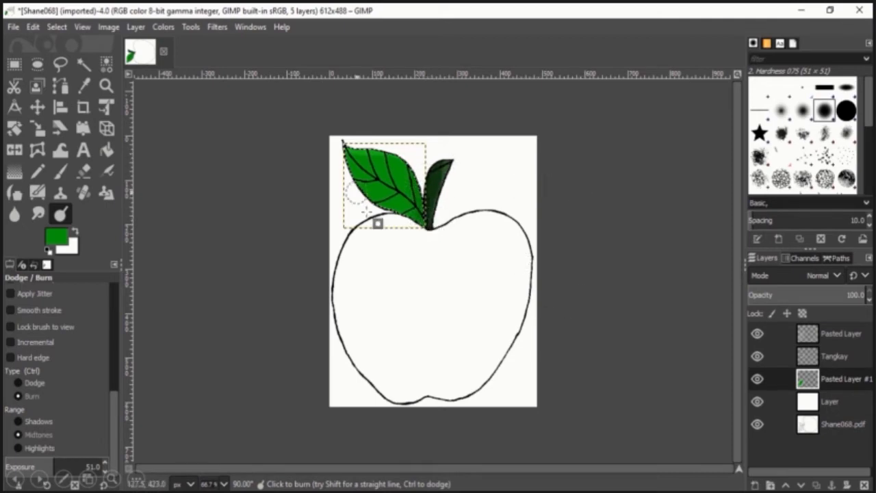
pyautogui.keyDown('ctrl'); pyautogui.scroll(-2, 548, 265); pyautogui.keyUp('ctrl')
pyautogui.keyDown('ctrl'); pyautogui.scroll(3, 531, 279); pyautogui.keyUp('ctrl')
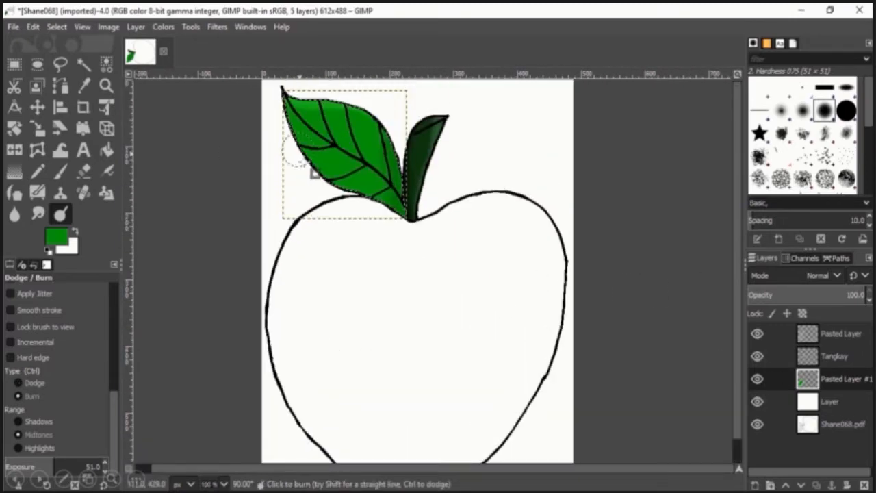
pyautogui.press('r')
pyautogui.moveTo(482, 104); pyautogui.dragTo(537, 190)
pyautogui.click(561, 213)
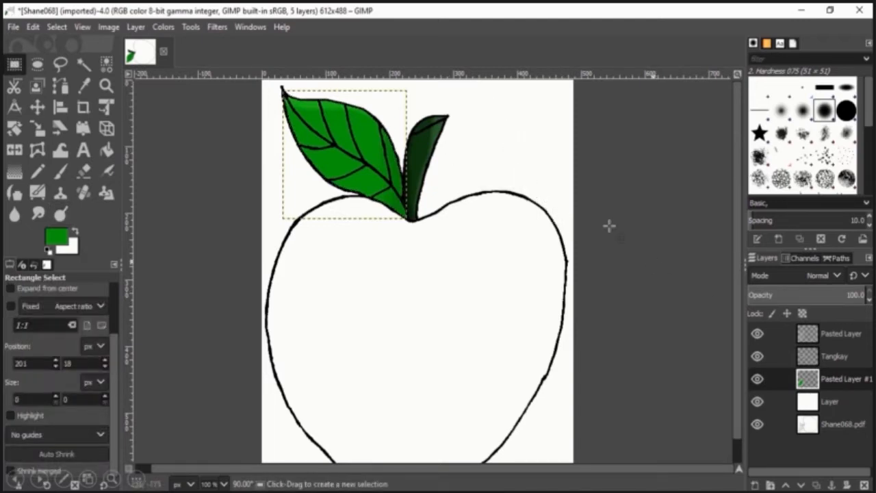
# On the layer named Layer, trace a free selection along the apple's outline around the whole fruit body.
pyautogui.click(829, 401)
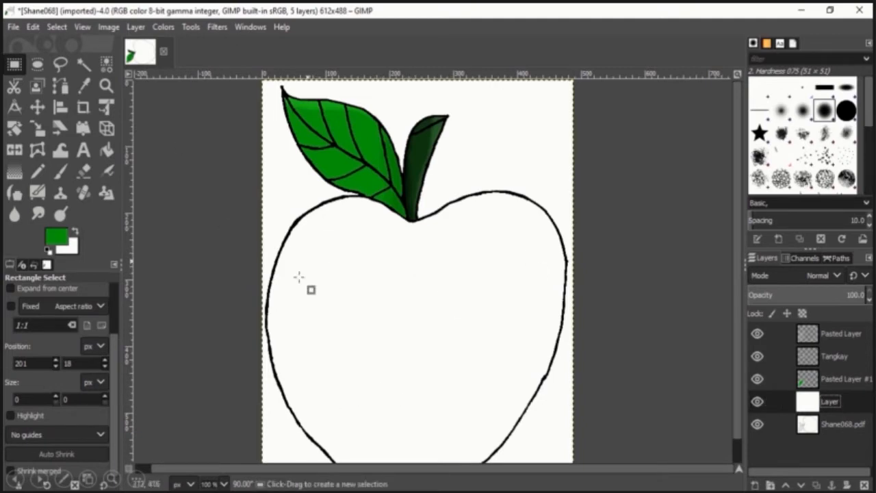
pyautogui.click(61, 64)
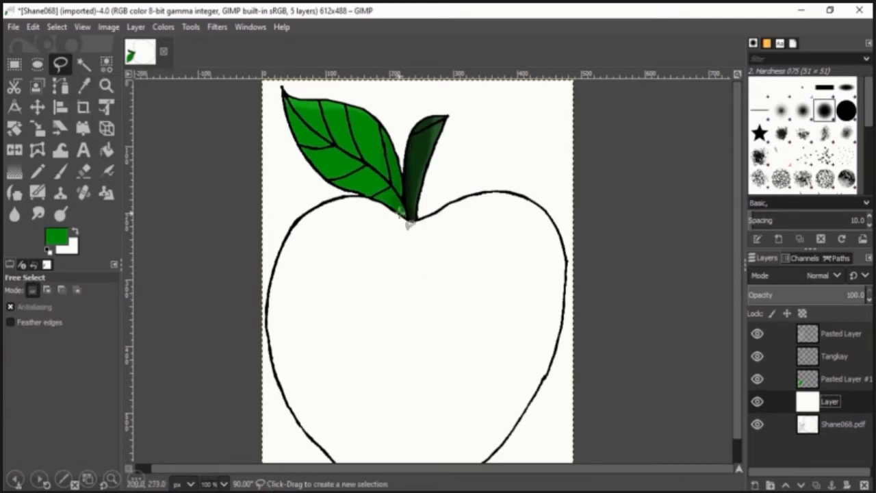
pyautogui.scroll(4, 464, 224)
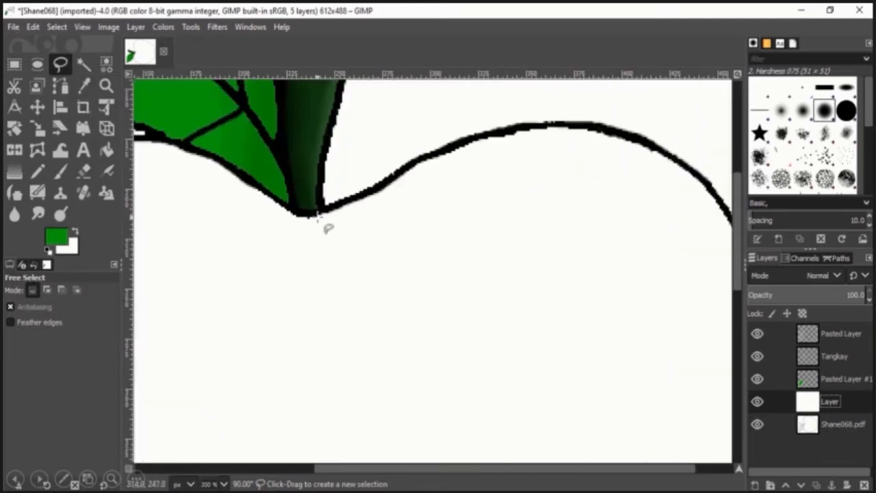
pyautogui.moveTo(310, 215); pyautogui.dragTo(494, 130)
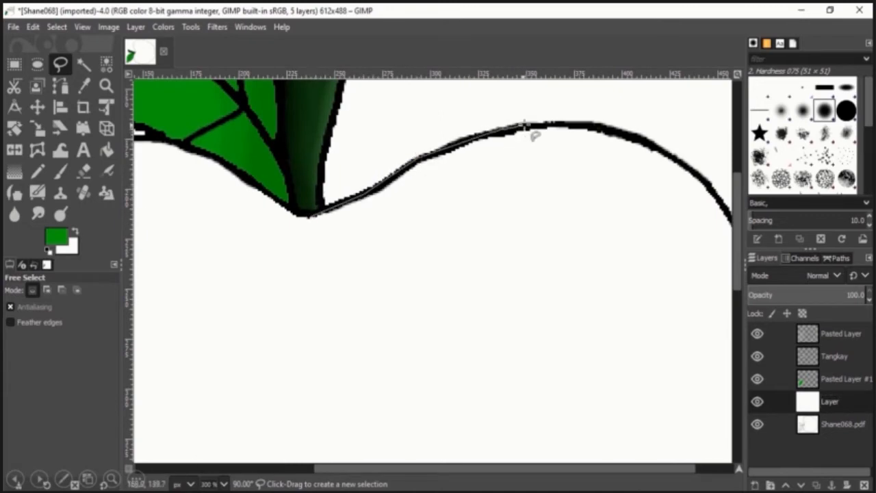
pyautogui.moveTo(604, 138); pyautogui.dragTo(657, 156)
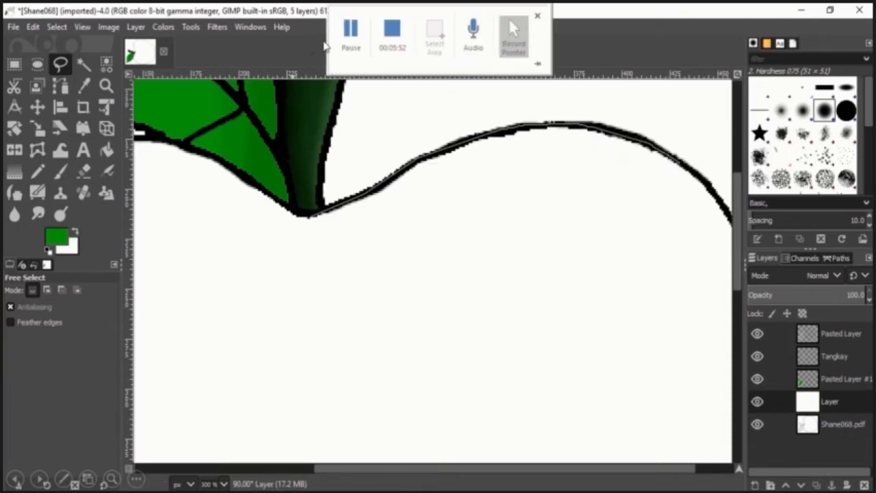
pyautogui.click(350, 30)
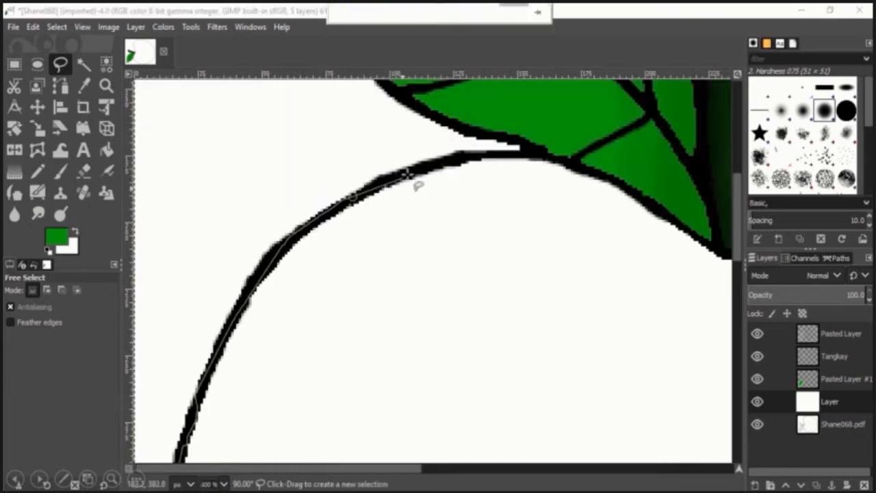
pyautogui.moveTo(443, 163); pyautogui.dragTo(473, 156)
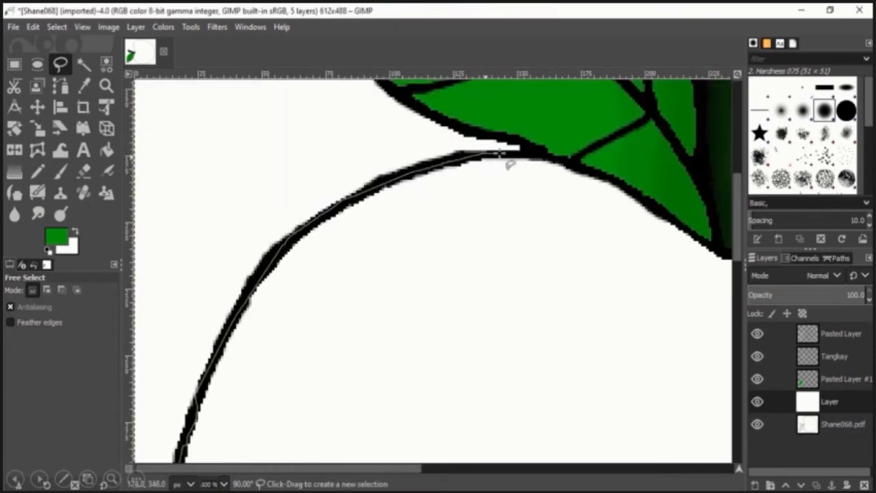
pyautogui.press('shift')
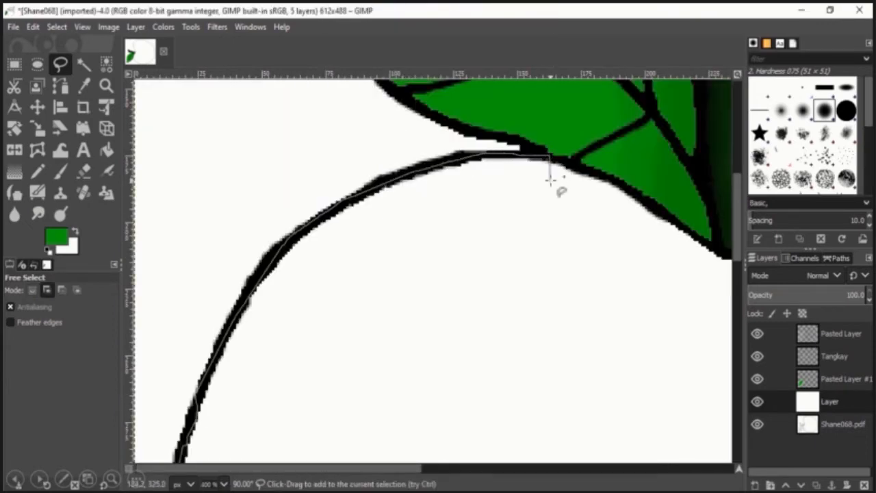
pyautogui.hscroll(5, 549, 179)
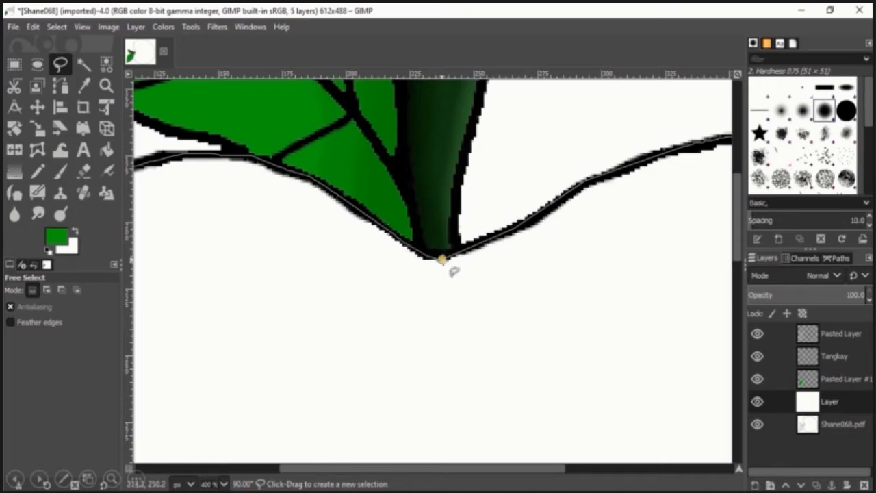
pyautogui.scroll(-2, 434, 356)
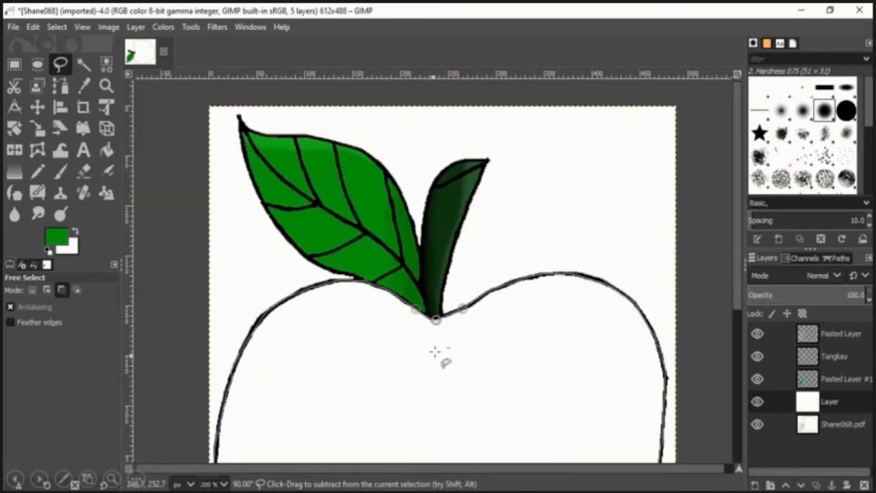
pyautogui.scroll(-2, 434, 352)
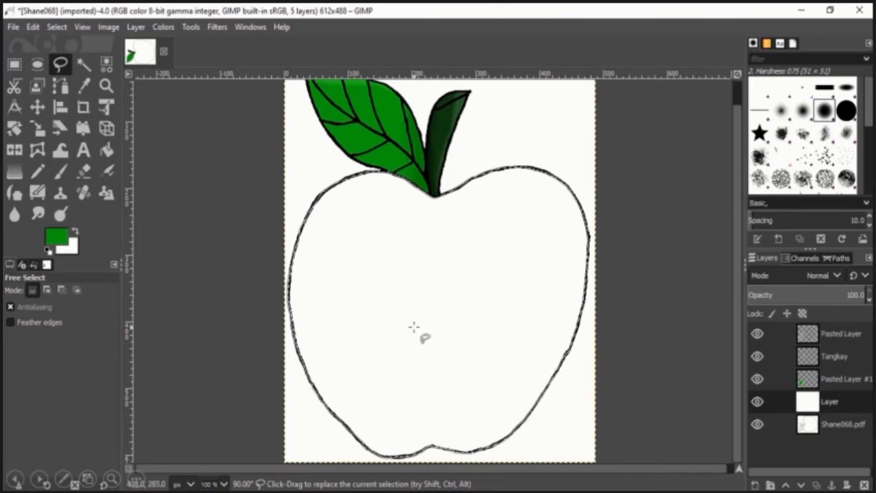
# Copy the selected apple body and paste it as a new layer.
pyautogui.click(33, 27)
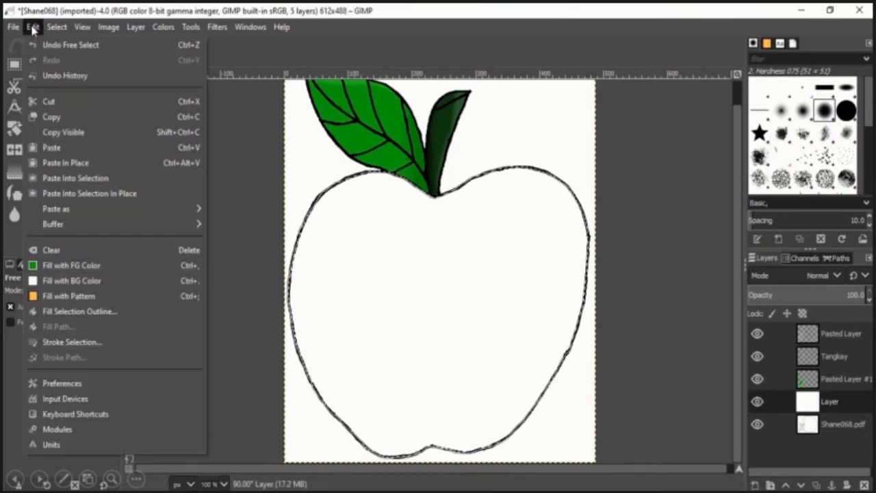
pyautogui.click(54, 117)
pyautogui.click(32, 28)
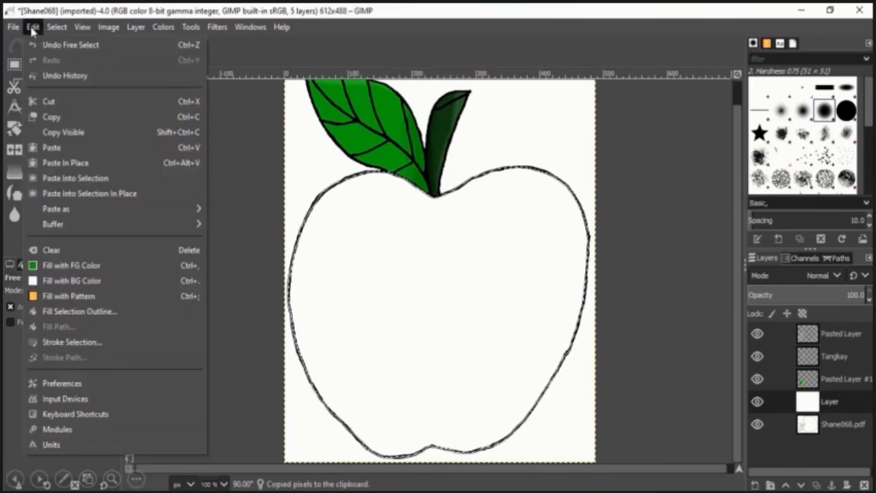
pyautogui.moveTo(68, 209)
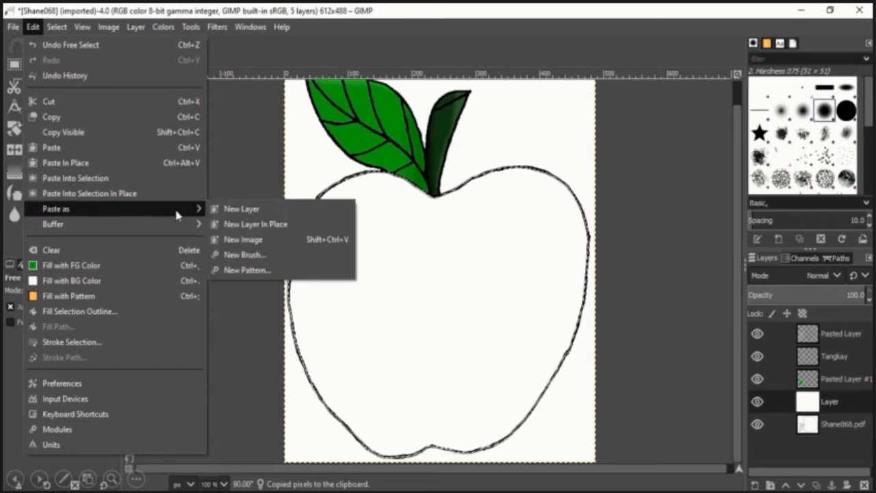
pyautogui.click(240, 208)
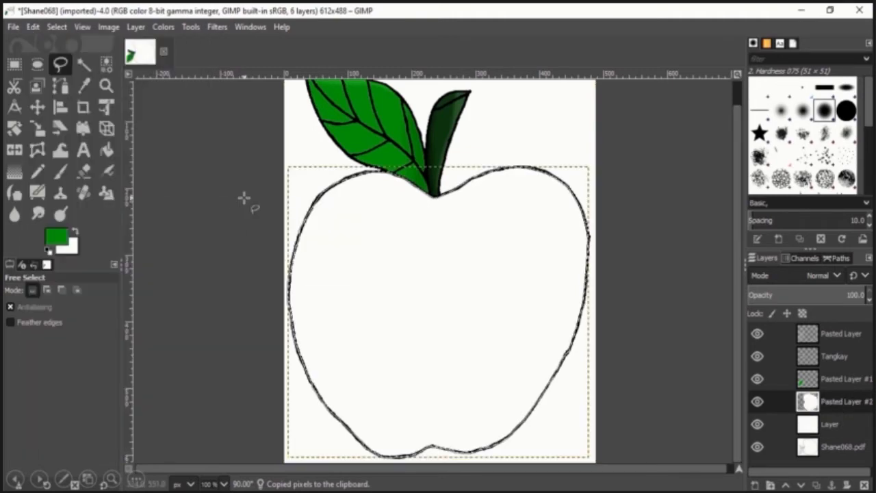
# Rename the leaf layer Pasted Layer #1 to Dahon.
pyautogui.doubleClick(847, 381)
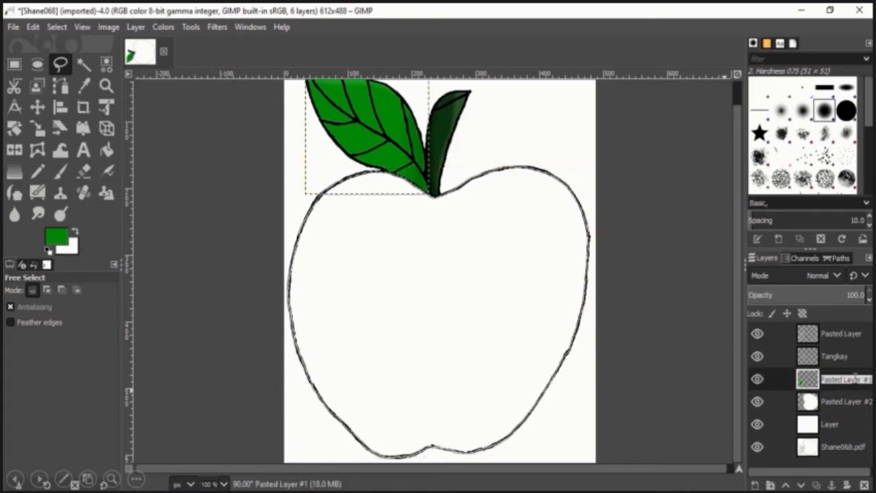
pyautogui.write('Dahon')
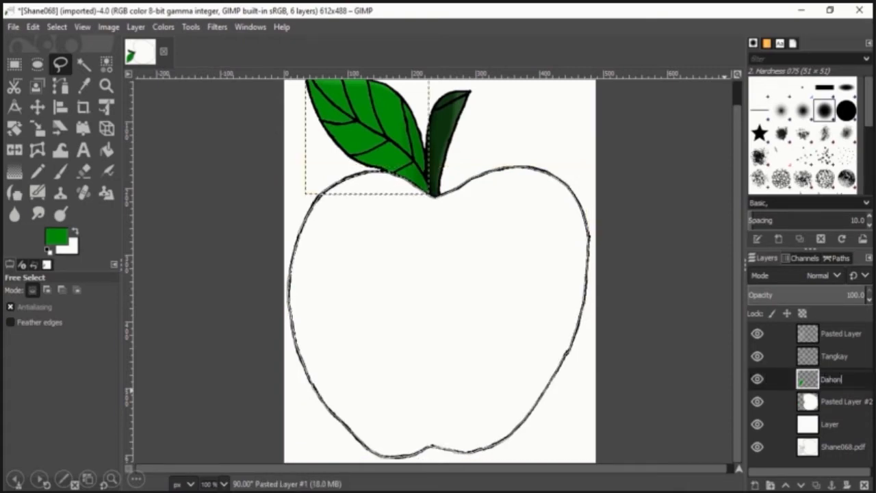
pyautogui.press('Return')
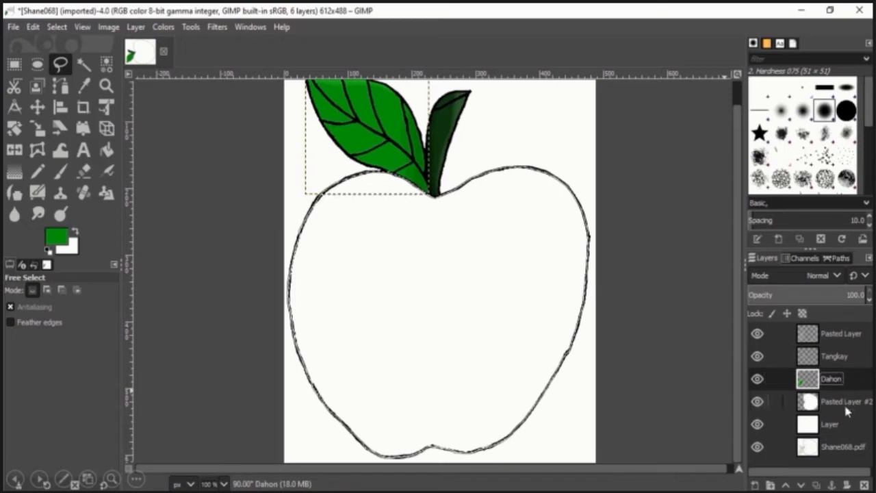
# On Pasted Layer #2, set the foreground colour to ab0800 and paint the whole apple body with the Paintbrush.
pyautogui.click(844, 403)
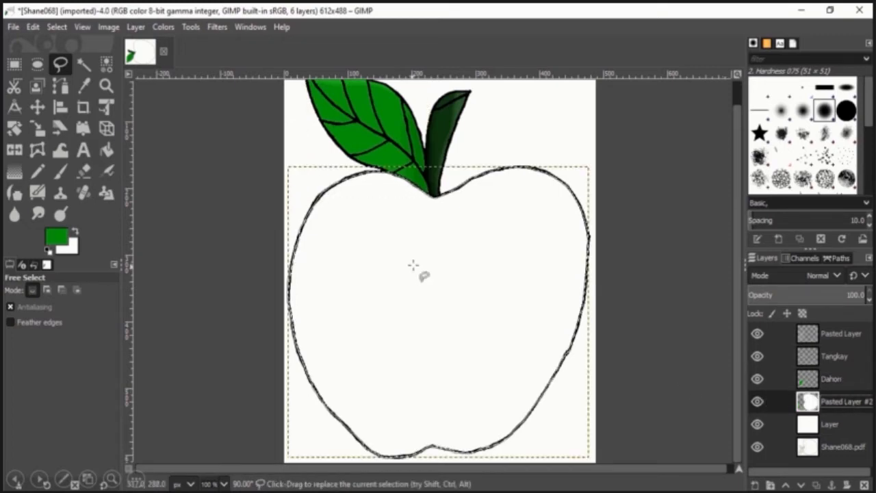
pyautogui.click(61, 173)
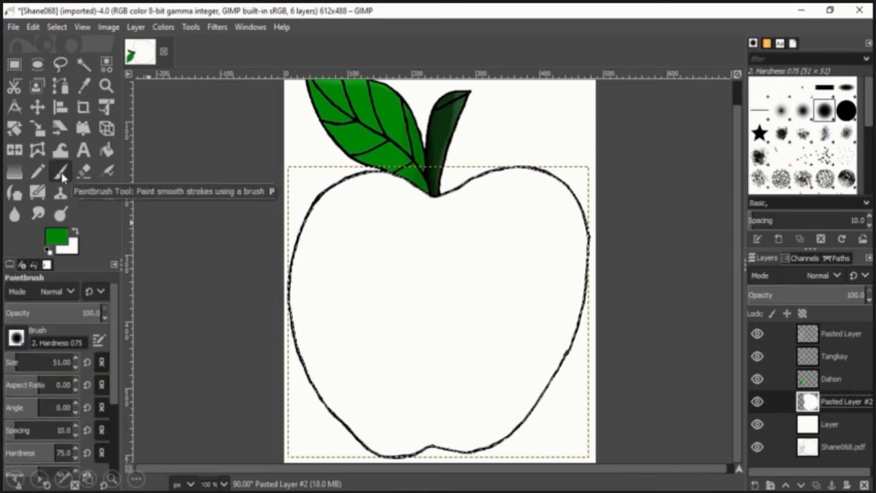
pyautogui.click(57, 237)
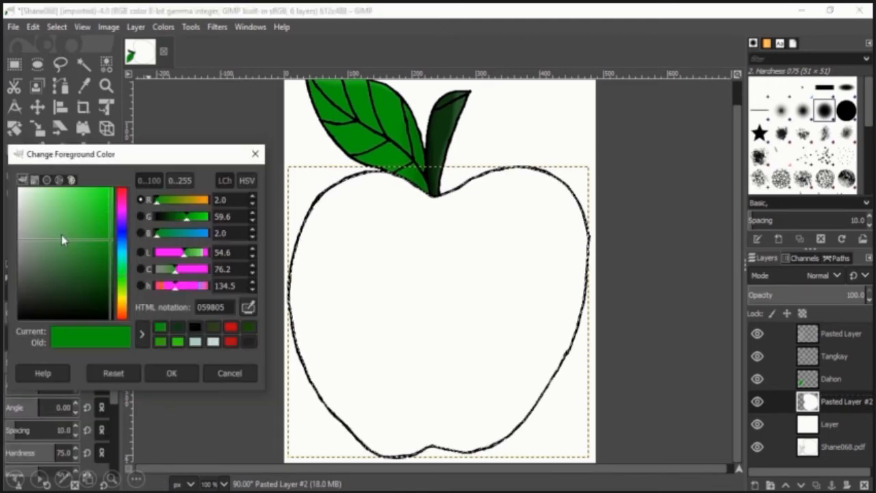
pyautogui.click(123, 318)
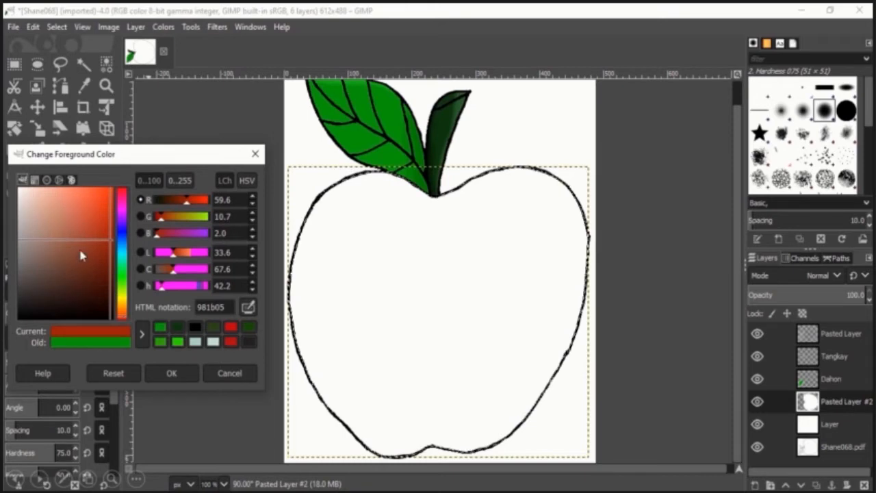
pyautogui.moveTo(80, 255); pyautogui.dragTo(116, 192)
pyautogui.click(124, 195)
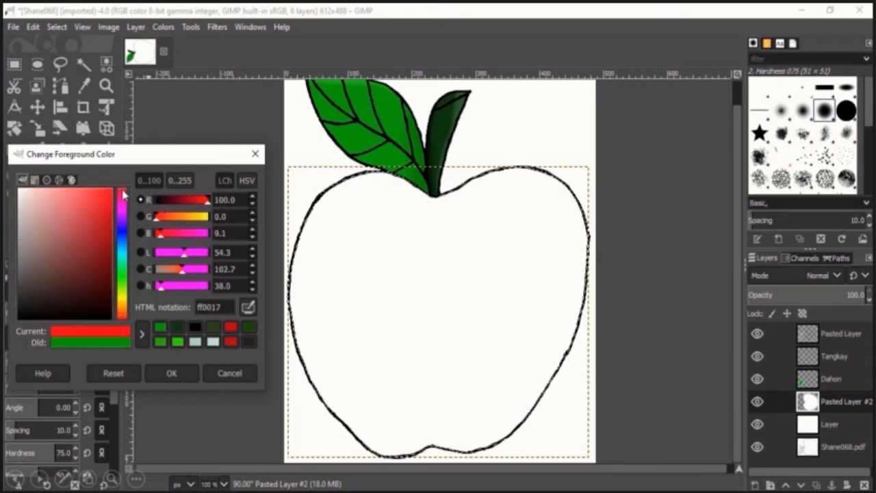
pyautogui.moveTo(86, 245); pyautogui.dragTo(108, 246)
pyautogui.click(122, 198)
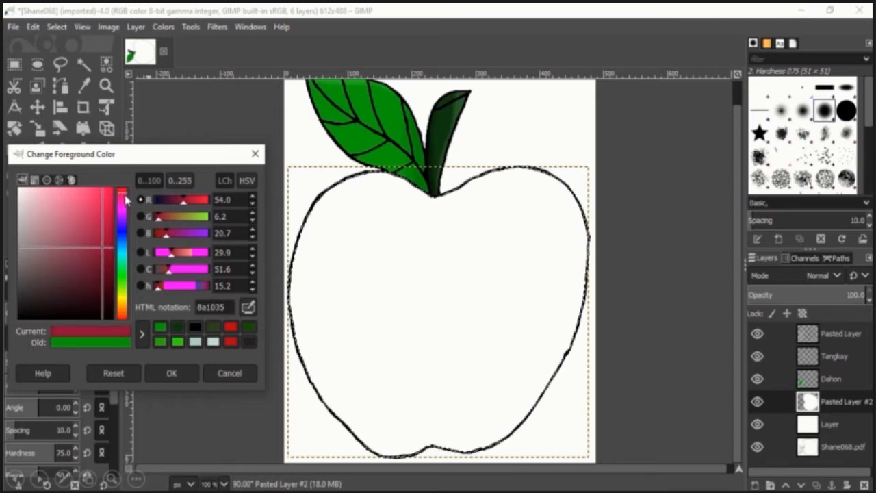
pyautogui.click(125, 197)
pyautogui.click(122, 318)
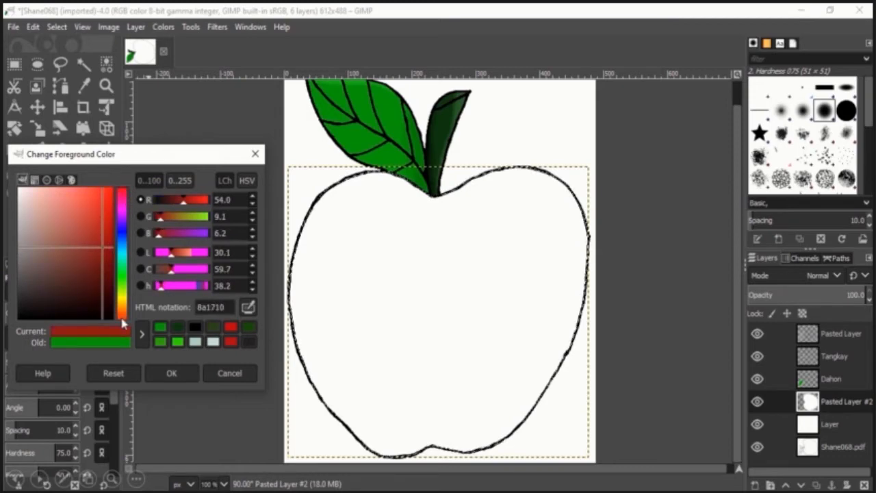
pyautogui.moveTo(100, 260); pyautogui.dragTo(122, 238)
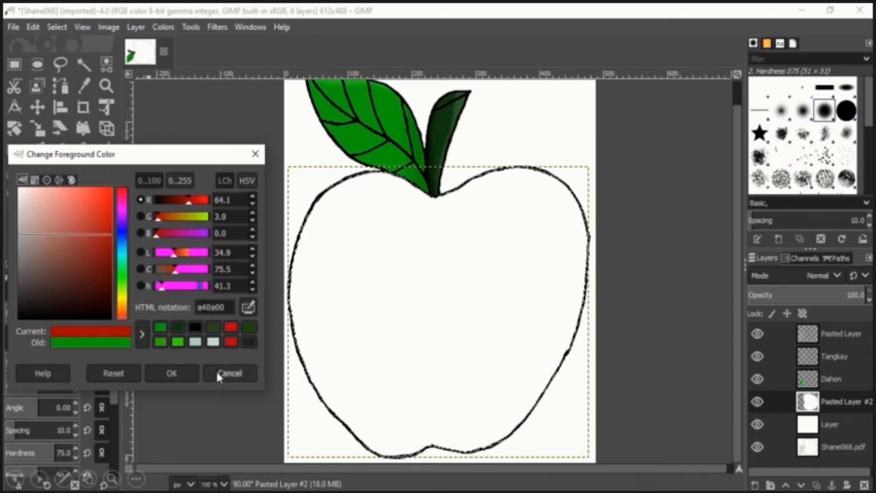
pyautogui.click(201, 202)
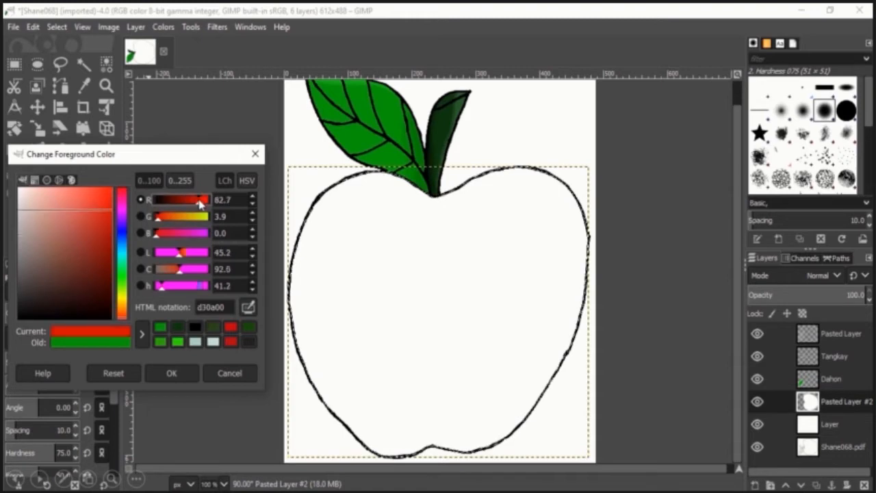
pyautogui.moveTo(109, 212); pyautogui.dragTo(120, 235)
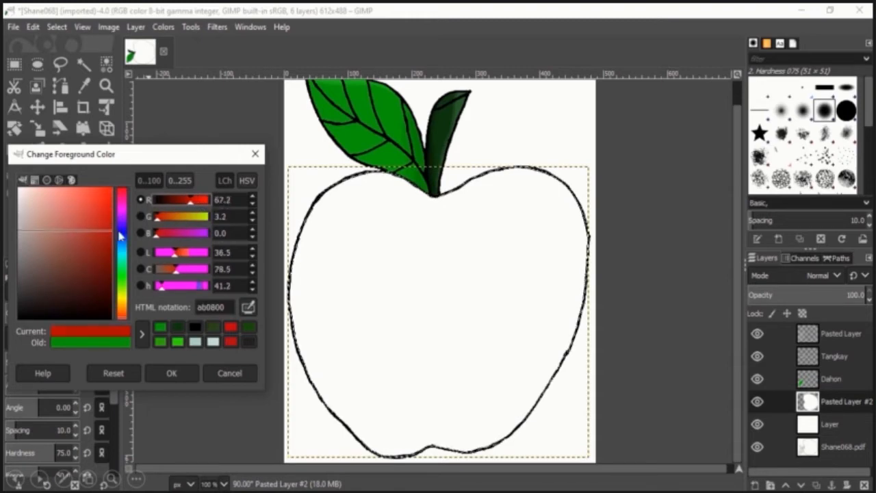
pyautogui.click(172, 373)
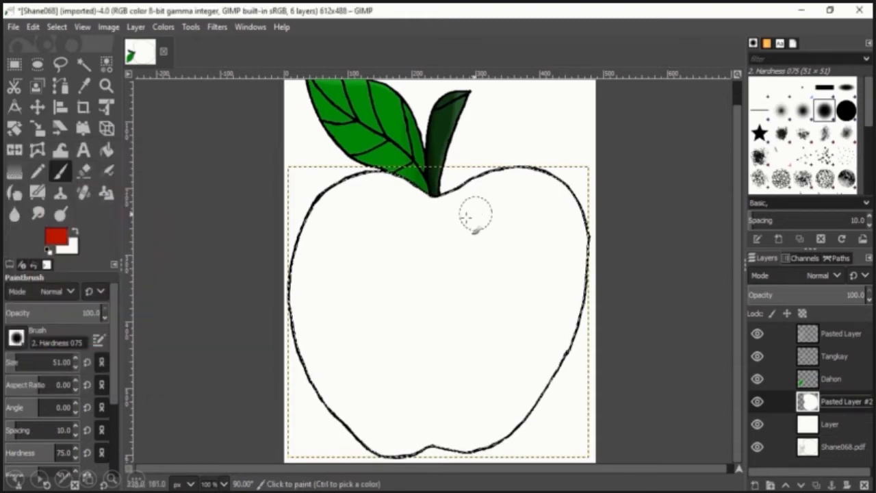
pyautogui.moveTo(449, 220)
pyautogui.mouseDown()
pyautogui.moveTo(471, 203)
pyautogui.moveTo(340, 225)
pyautogui.moveTo(410, 195)
pyautogui.moveTo(350, 213)
pyautogui.moveTo(338, 193)
pyautogui.moveTo(398, 181)
pyautogui.moveTo(368, 177)
pyautogui.moveTo(303, 212)
pyautogui.moveTo(554, 182)
pyautogui.moveTo(320, 230)
pyautogui.moveTo(592, 166)
pyautogui.moveTo(634, 177)
pyautogui.moveTo(368, 277)
pyautogui.moveTo(477, 245)
pyautogui.moveTo(288, 284)
pyautogui.moveTo(509, 209)
pyautogui.moveTo(535, 232)
pyautogui.moveTo(484, 283)
pyautogui.moveTo(316, 327)
pyautogui.moveTo(378, 286)
pyautogui.moveTo(404, 289)
pyautogui.moveTo(319, 294)
pyautogui.moveTo(358, 273)
pyautogui.moveTo(334, 336)
pyautogui.moveTo(657, 236)
pyautogui.moveTo(601, 241)
pyautogui.moveTo(572, 232)
pyautogui.moveTo(635, 217)
pyautogui.moveTo(505, 286)
pyautogui.moveTo(522, 283)
pyautogui.moveTo(400, 289)
pyautogui.moveTo(395, 301)
pyautogui.moveTo(435, 325)
pyautogui.moveTo(370, 334)
pyautogui.moveTo(492, 328)
pyautogui.moveTo(578, 283)
pyautogui.moveTo(483, 328)
pyautogui.moveTo(606, 287)
pyautogui.moveTo(610, 274)
pyautogui.moveTo(467, 374)
pyautogui.moveTo(376, 402)
pyautogui.moveTo(629, 294)
pyautogui.moveTo(534, 326)
pyautogui.moveTo(603, 297)
pyautogui.moveTo(556, 349)
pyautogui.moveTo(501, 375)
pyautogui.moveTo(599, 344)
pyautogui.moveTo(490, 392)
pyautogui.moveTo(500, 429)
pyautogui.moveTo(518, 429)
pyautogui.moveTo(441, 424)
pyautogui.moveTo(404, 441)
pyautogui.moveTo(421, 423)
pyautogui.moveTo(380, 415)
pyautogui.moveTo(564, 363)
pyautogui.moveTo(326, 404)
pyautogui.moveTo(562, 334)
pyautogui.moveTo(441, 348)
pyautogui.moveTo(356, 389)
pyautogui.moveTo(389, 385)
pyautogui.moveTo(368, 374)
pyautogui.moveTo(345, 378)
pyautogui.mouseUp()
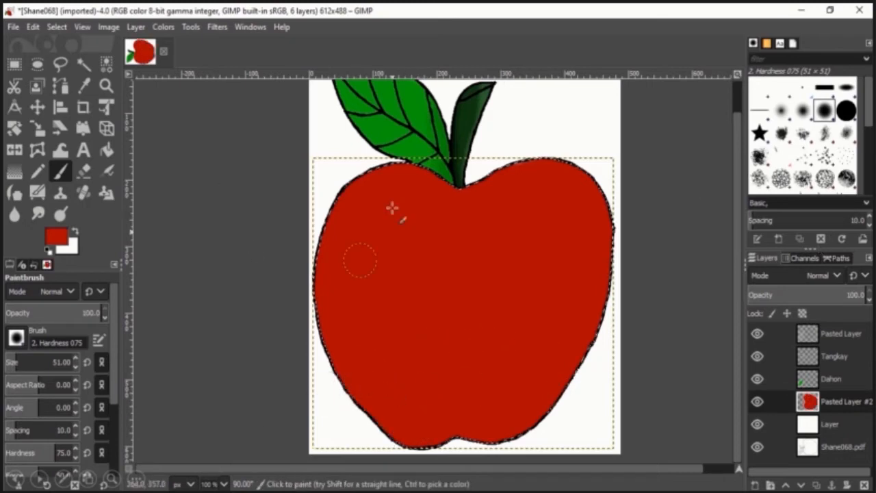
# Try dodging highlights along the apple's right side with the Dodge/Burn tool in Dodge mode, undoing each attempt.
pyautogui.press('-')
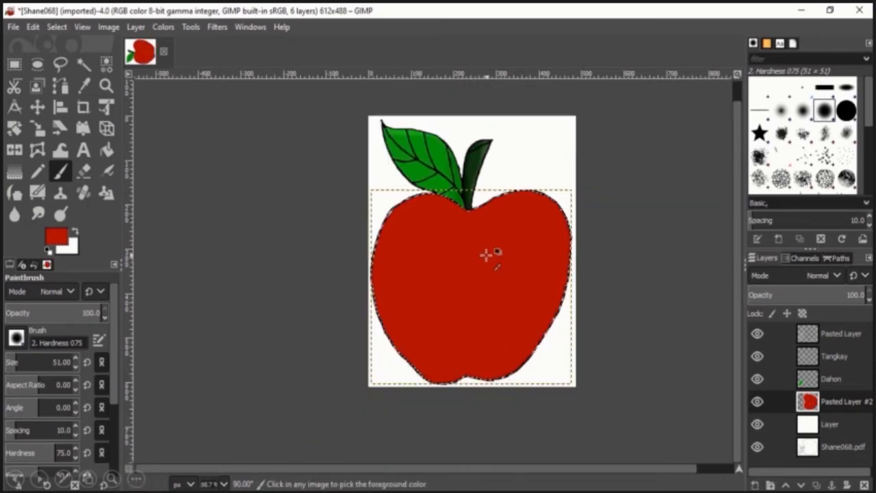
pyautogui.click(59, 215)
pyautogui.scroll(-5, 89, 411)
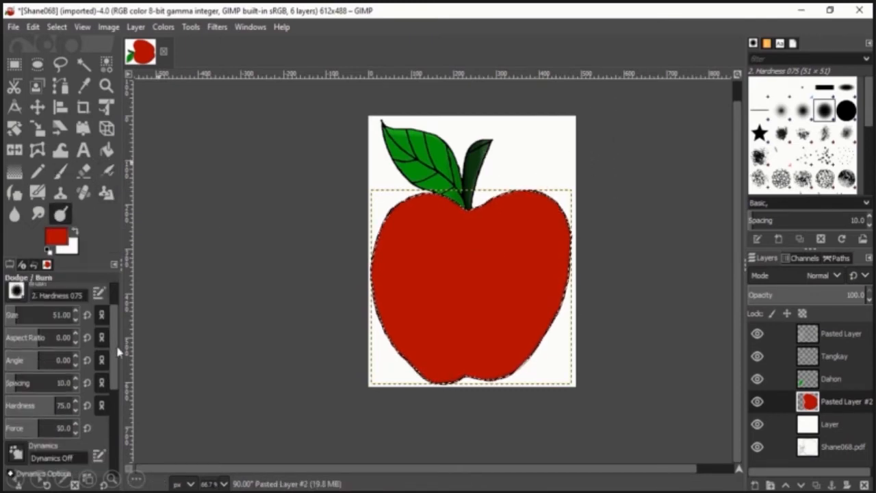
pyautogui.click(59, 439)
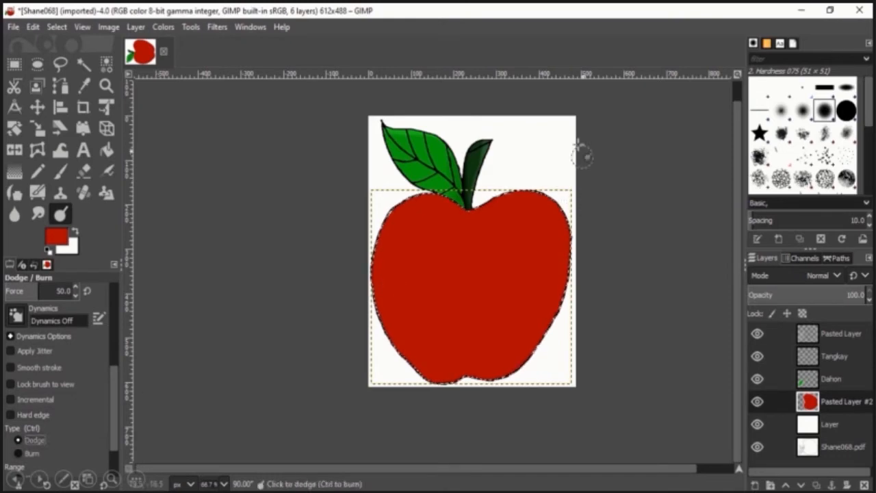
pyautogui.moveTo(525, 177)
pyautogui.mouseDown()
pyautogui.moveTo(537, 215)
pyautogui.moveTo(522, 203)
pyautogui.moveTo(548, 244)
pyautogui.moveTo(544, 271)
pyautogui.mouseUp()
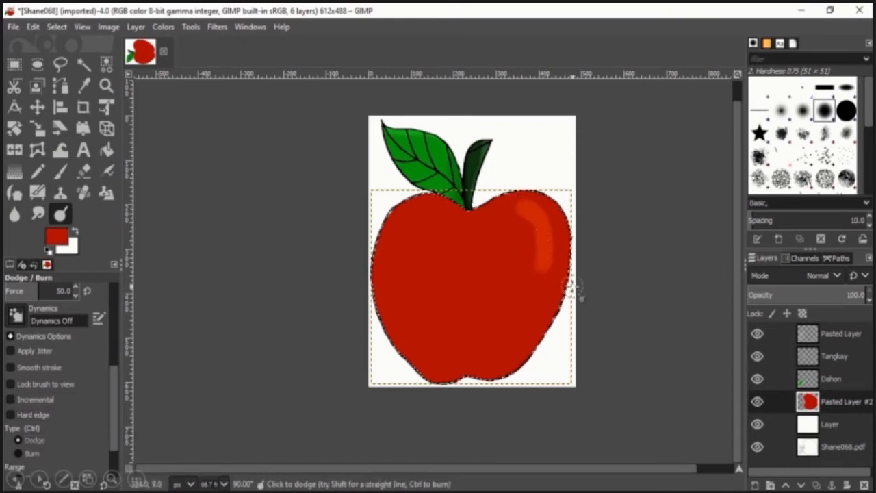
pyautogui.click(540, 303)
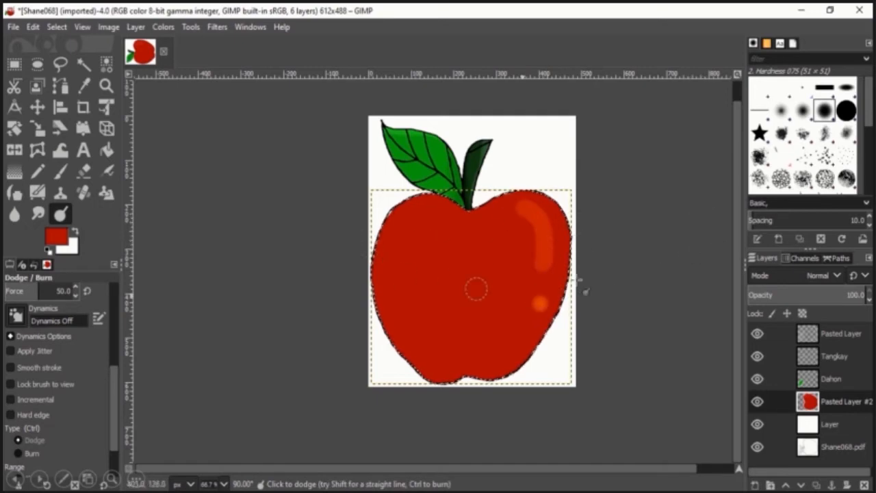
pyautogui.press('ctrl')
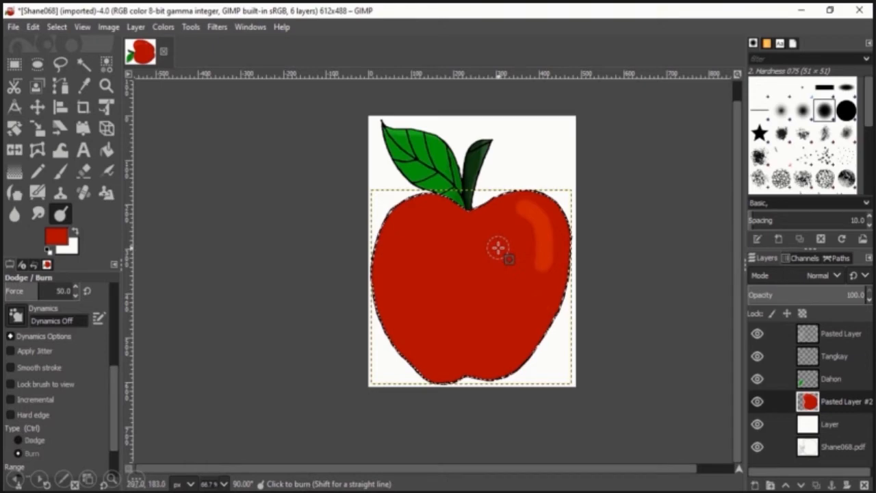
pyautogui.hotkey('ctrl', 'z')
pyautogui.hotkey('ctrl', 'z')
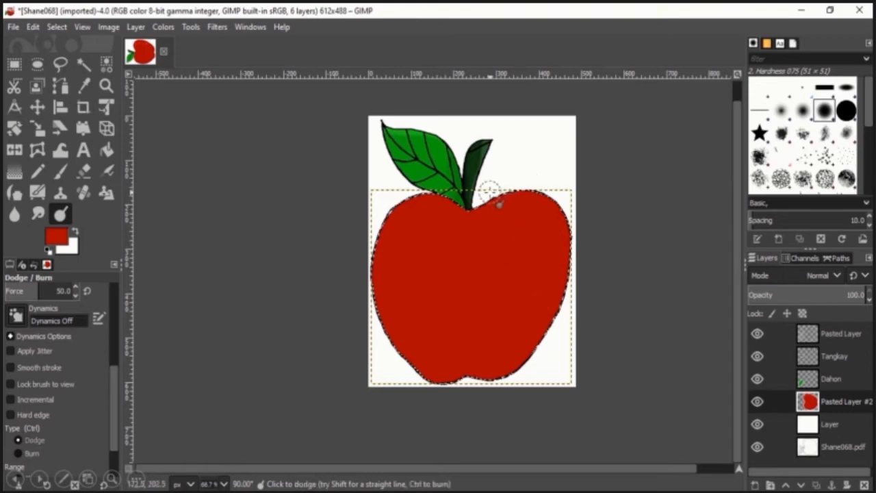
pyautogui.moveTo(489, 190)
pyautogui.mouseDown()
pyautogui.moveTo(543, 187)
pyautogui.moveTo(557, 201)
pyautogui.moveTo(569, 241)
pyautogui.moveTo(556, 358)
pyautogui.moveTo(563, 373)
pyautogui.mouseUp()
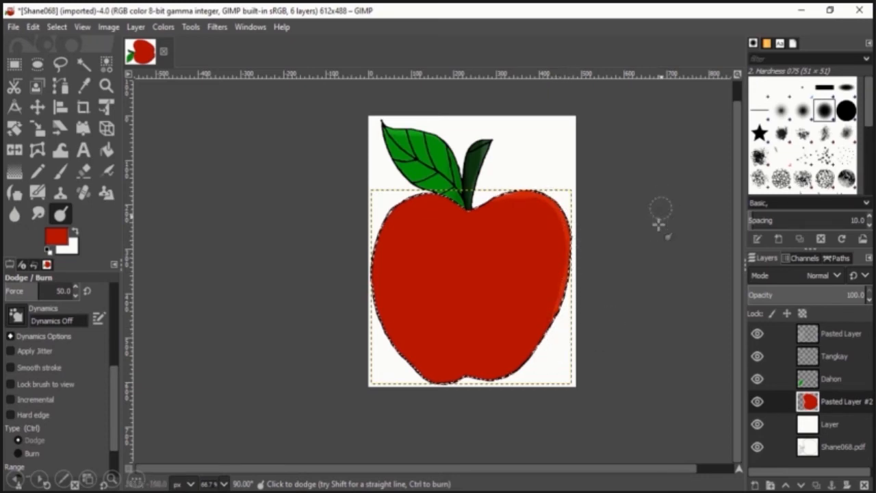
pyautogui.hotkey('ctrl', 'z')
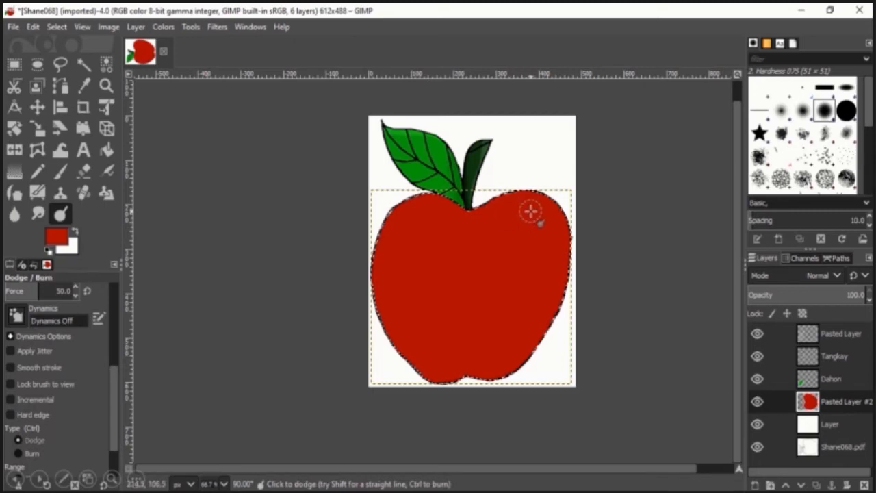
# Dodge a curved highlight stripe on the apple's upper right and a small highlight spot lower down.
pyautogui.moveTo(534, 212)
pyautogui.mouseDown()
pyautogui.moveTo(549, 242)
pyautogui.moveTo(547, 291)
pyautogui.mouseUp()
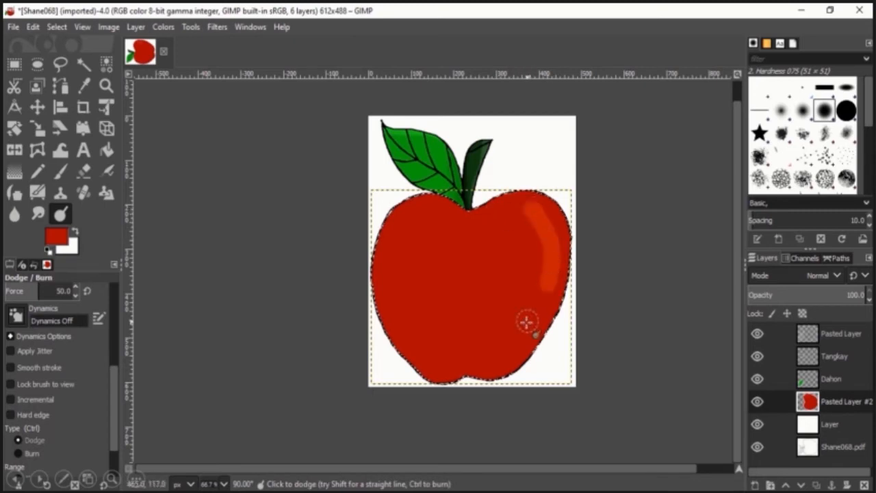
pyautogui.click(529, 327)
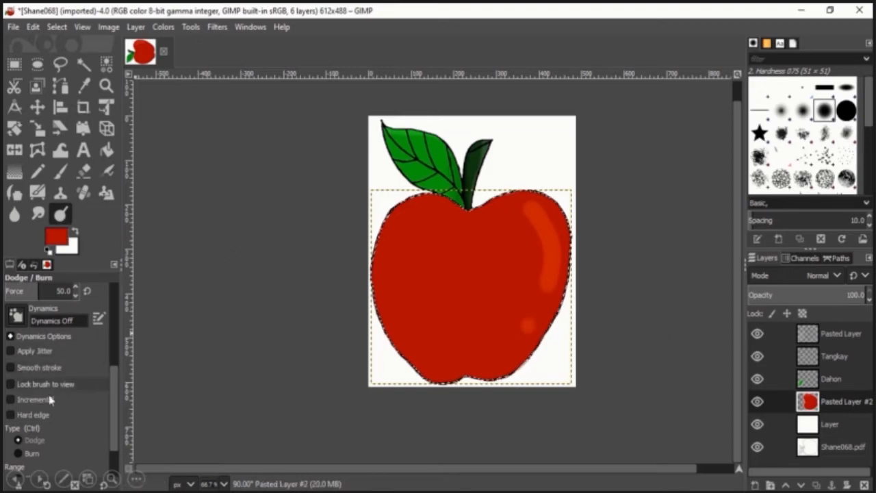
# Switch the Dodge/Burn tool to Burn and darken the apple's top near the stem and its left edge.
pyautogui.click(30, 453)
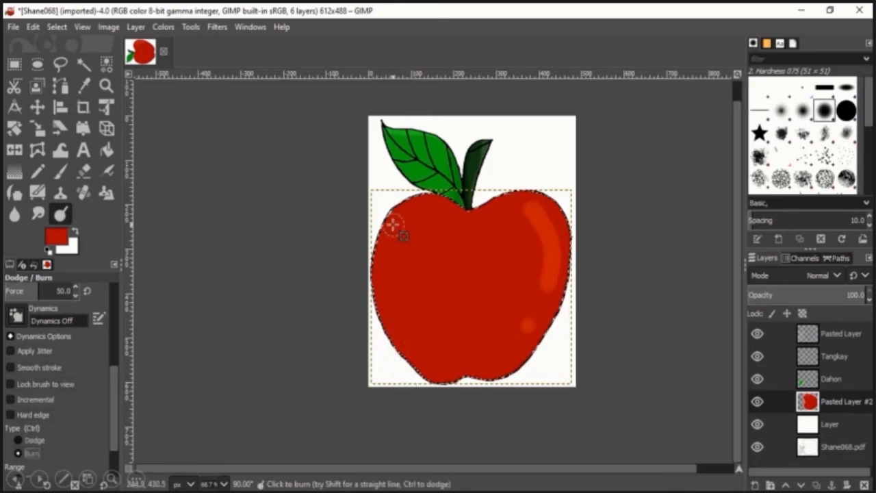
pyautogui.moveTo(456, 208); pyautogui.dragTo(419, 190)
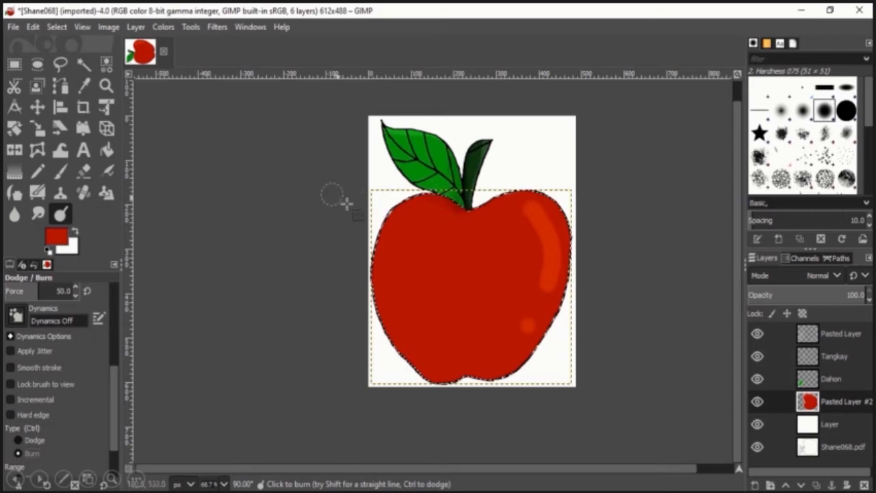
pyautogui.moveTo(370, 308)
pyautogui.mouseDown()
pyautogui.moveTo(420, 380)
pyautogui.moveTo(452, 389)
pyautogui.moveTo(469, 379)
pyautogui.moveTo(420, 372)
pyautogui.moveTo(385, 337)
pyautogui.moveTo(365, 284)
pyautogui.mouseUp()
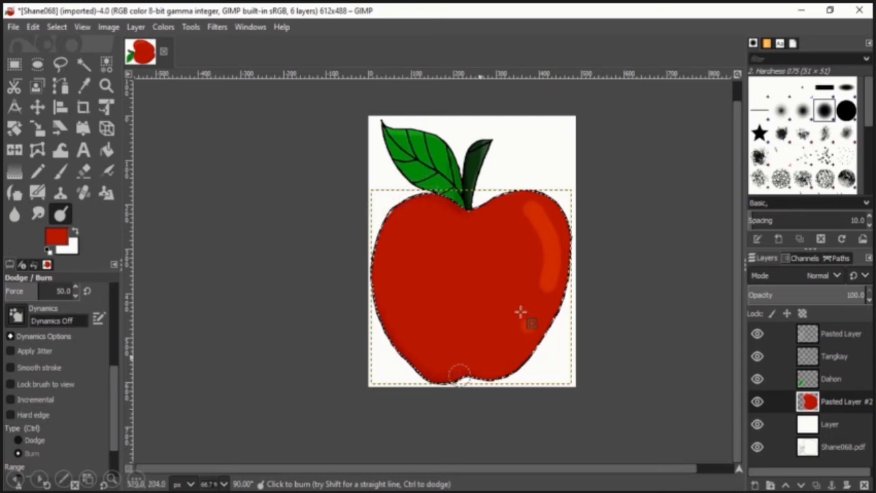
# Remove the selection around the apple body.
pyautogui.scroll(1, 574, 243)
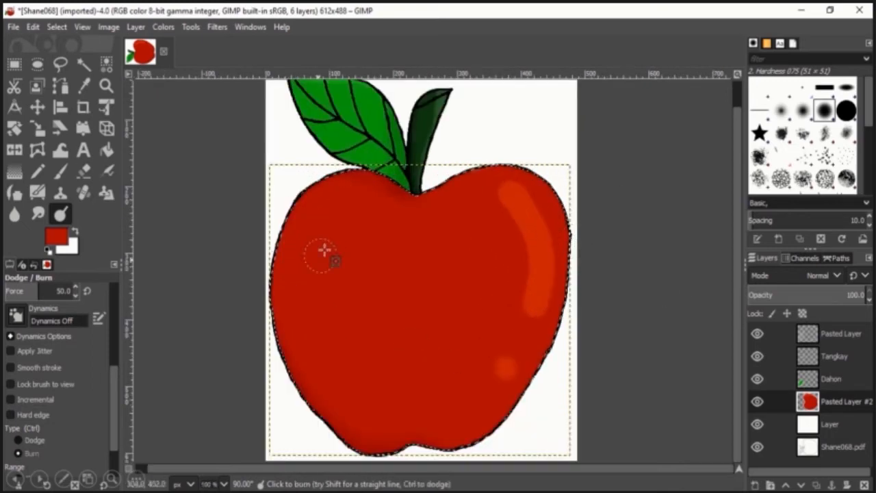
pyautogui.scroll(1, 326, 252)
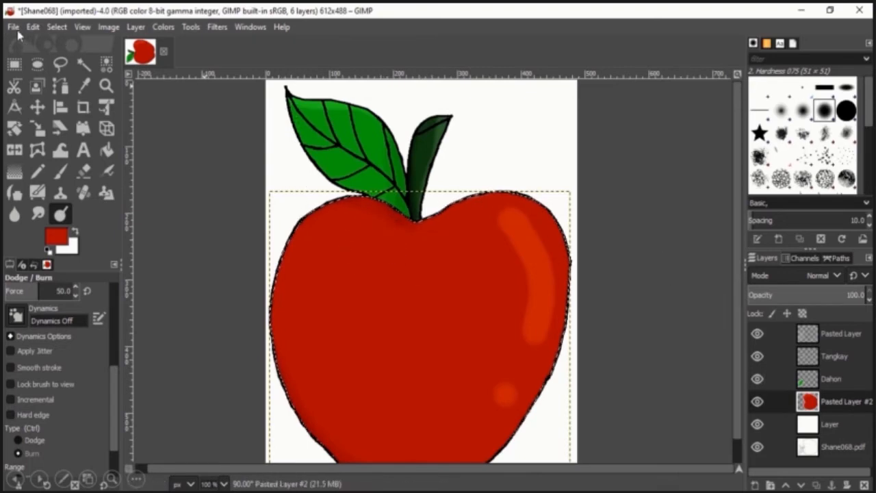
pyautogui.click(15, 65)
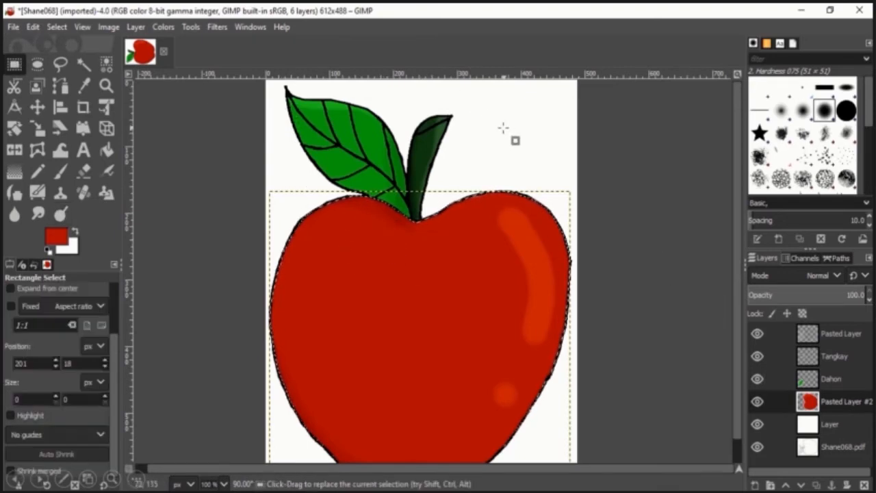
pyautogui.moveTo(489, 114); pyautogui.dragTo(532, 180)
pyautogui.click(565, 174)
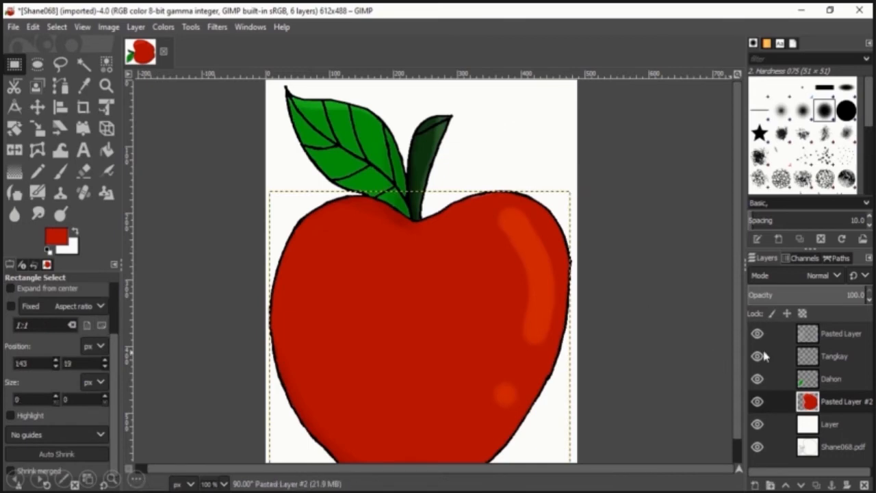
# Delete the Shane068.pdf layer.
pyautogui.click(829, 452)
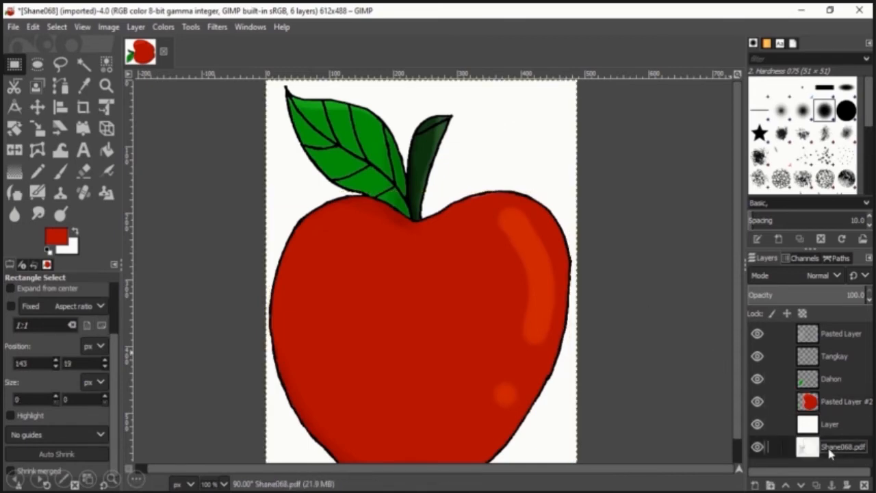
pyautogui.rightClick(829, 454)
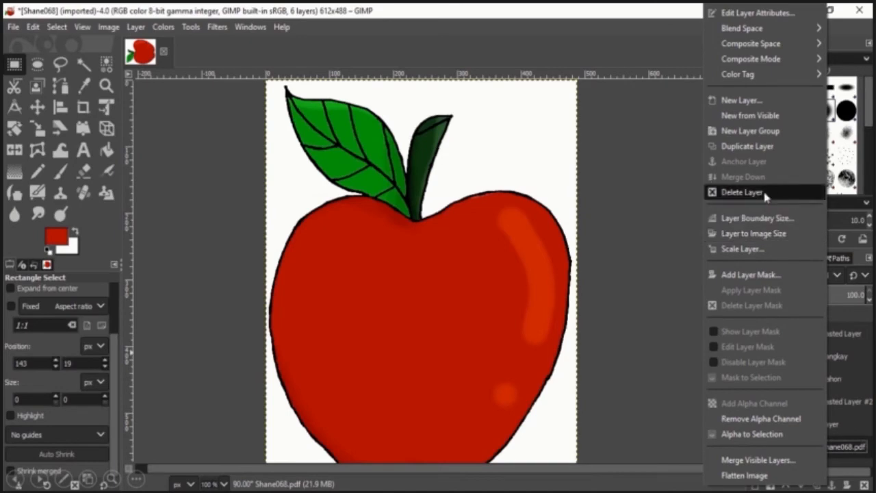
pyautogui.click(742, 193)
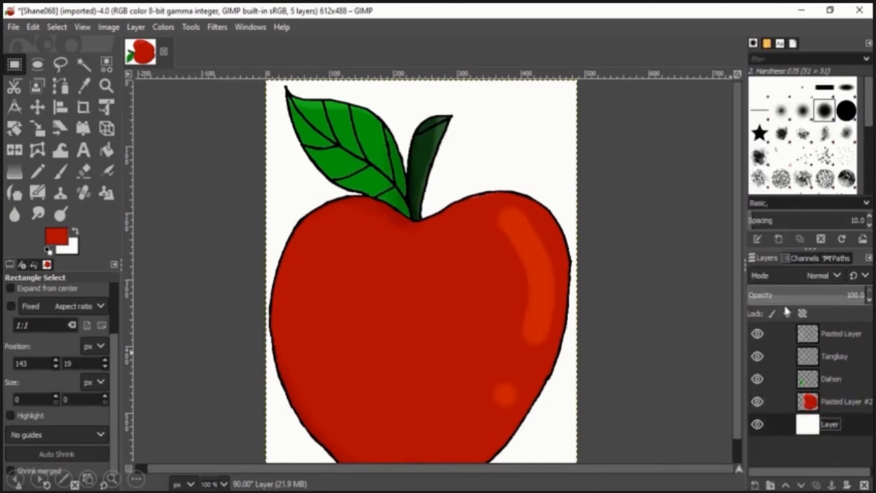
# Toggle the white Layer's visibility off and back on to check the coloured apple.
pyautogui.click(757, 423)
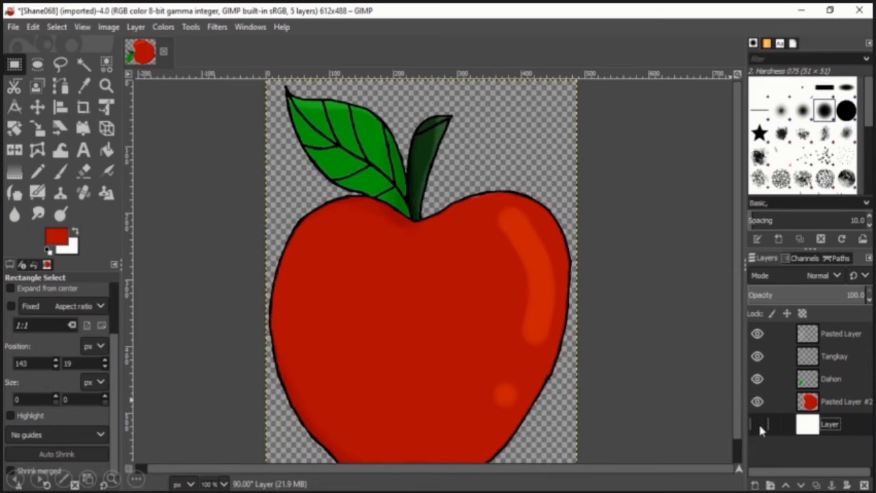
pyautogui.click(758, 423)
pyautogui.scroll(-1, 479, 225)
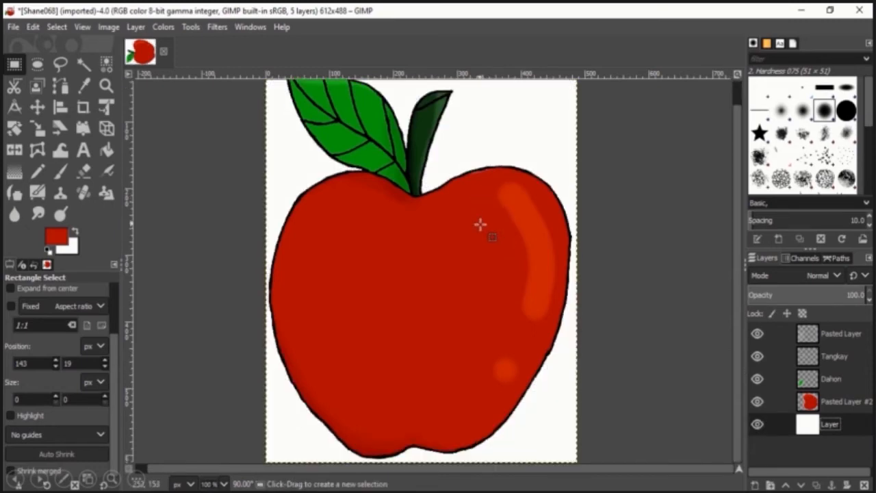
pyautogui.scroll(1, 479, 224)
pyautogui.scroll(-1, 479, 225)
pyautogui.moveTo(390, 10)
pyautogui.click(392, 34)
pyautogui.scroll(1, 347, 223)
pyautogui.scroll(-1, 347, 223)
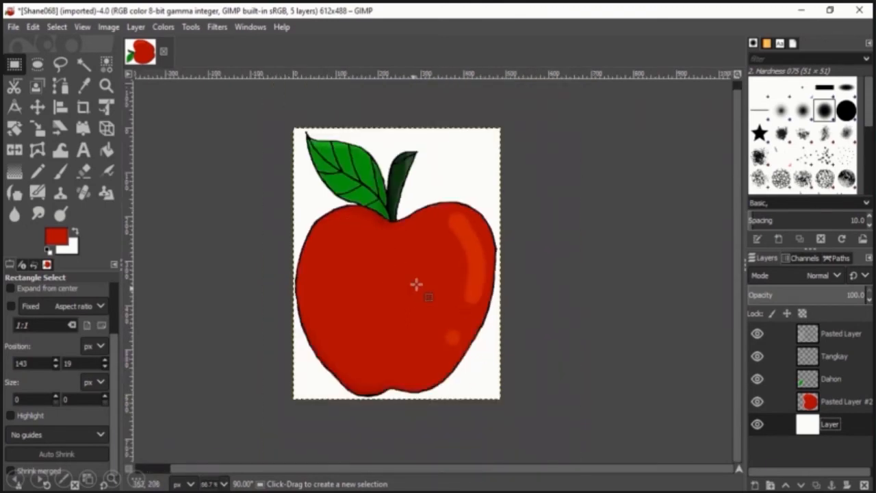
pyautogui.scroll(1, 411, 266)
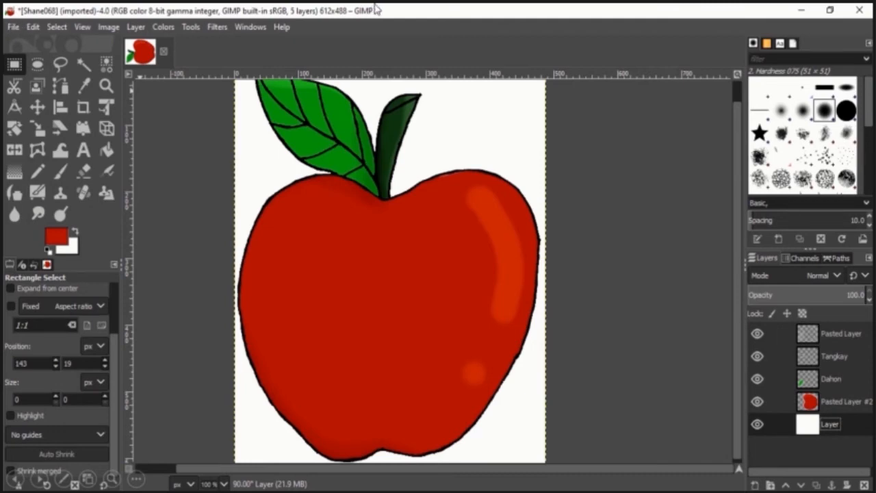
pyautogui.moveTo(375, 6)
pyautogui.click(354, 32)
# Save the image as apple.xcf in the Documents folder.
pyautogui.click(10, 27)
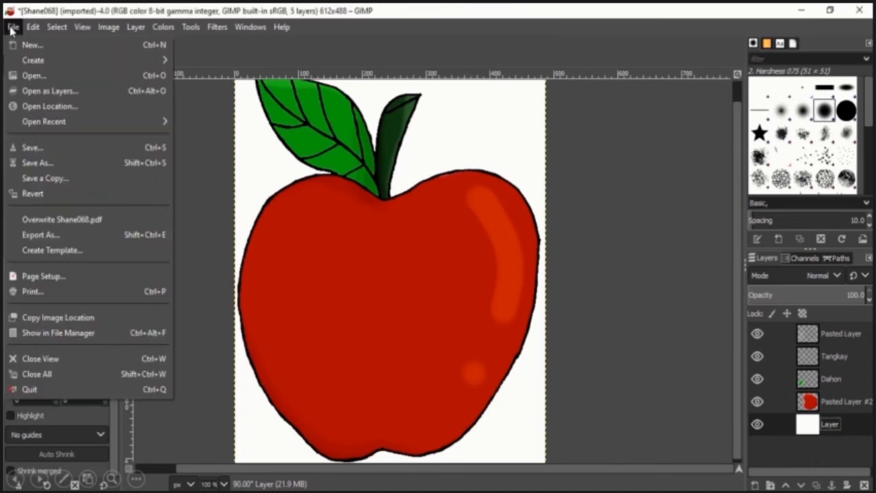
pyautogui.click(63, 151)
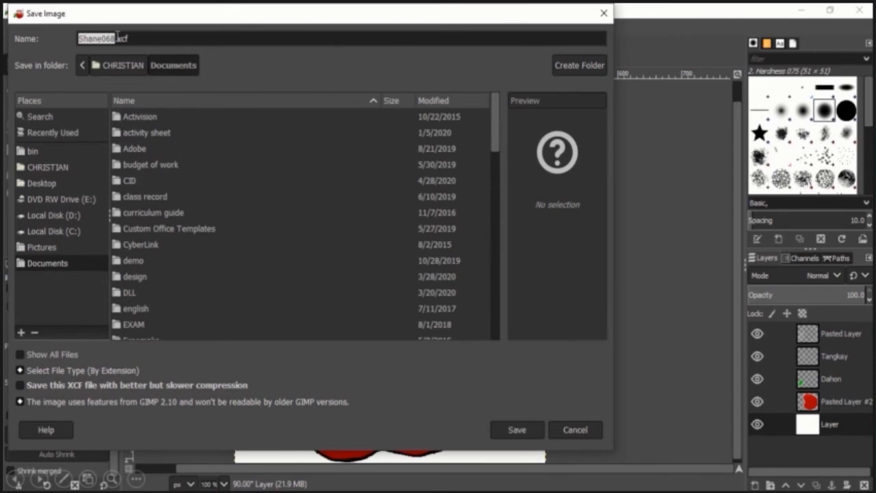
pyautogui.write('apple')
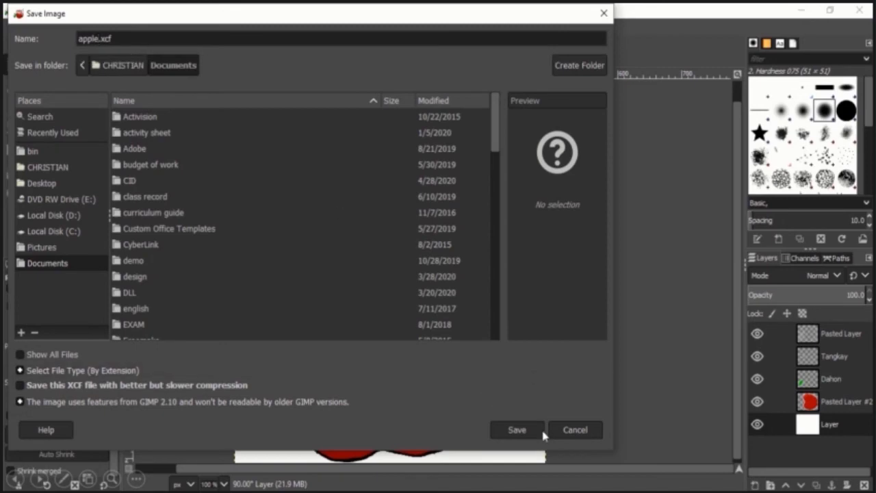
pyautogui.click(524, 433)
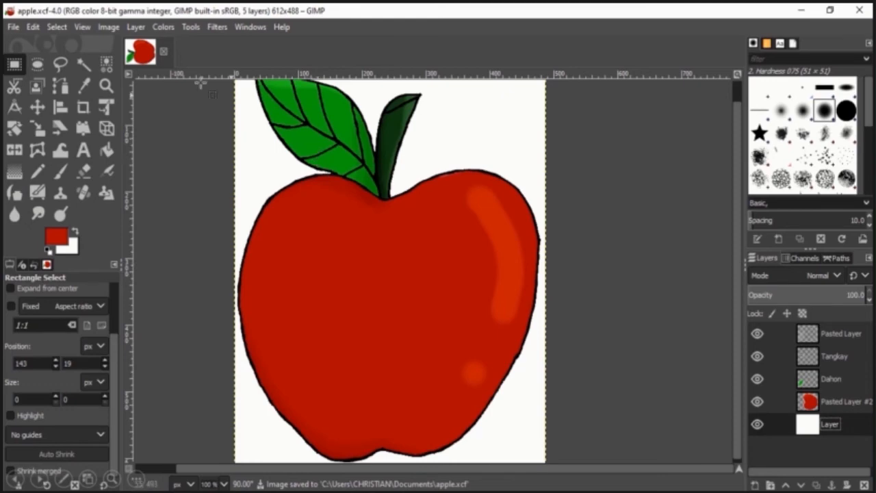
# Export the image as apple.png to Documents, keeping the default PNG export options.
pyautogui.click(17, 29)
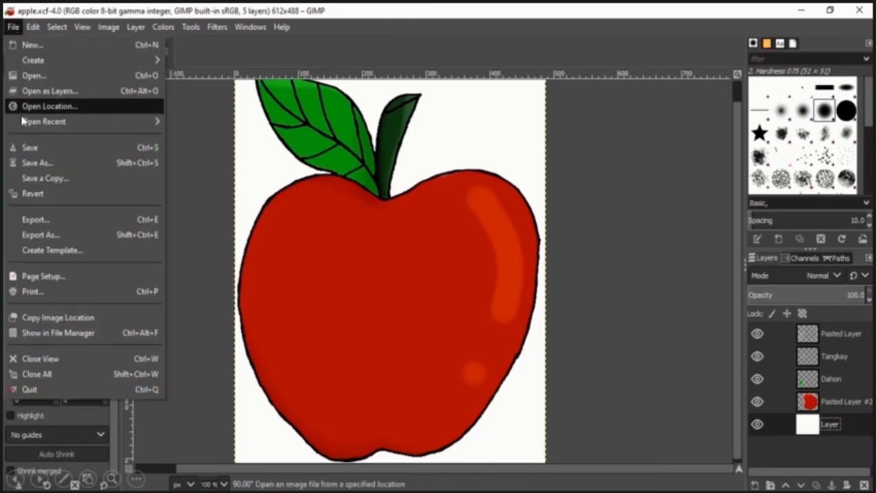
pyautogui.click(54, 225)
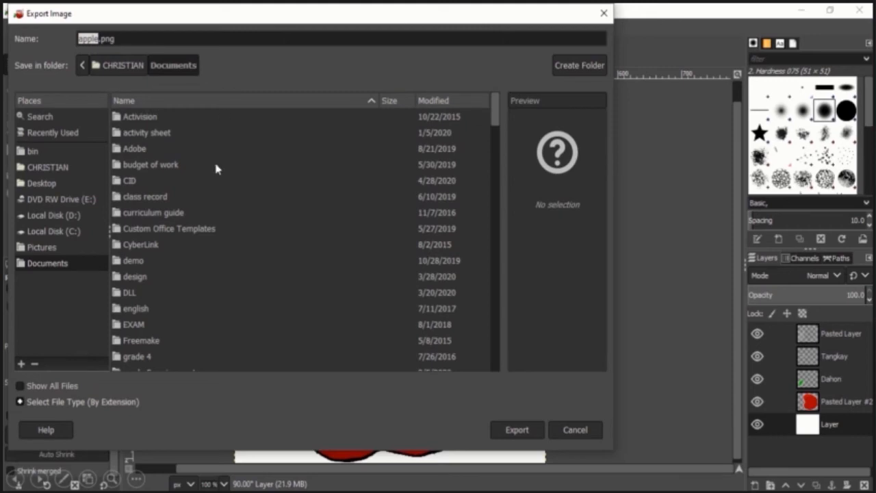
pyautogui.click(516, 431)
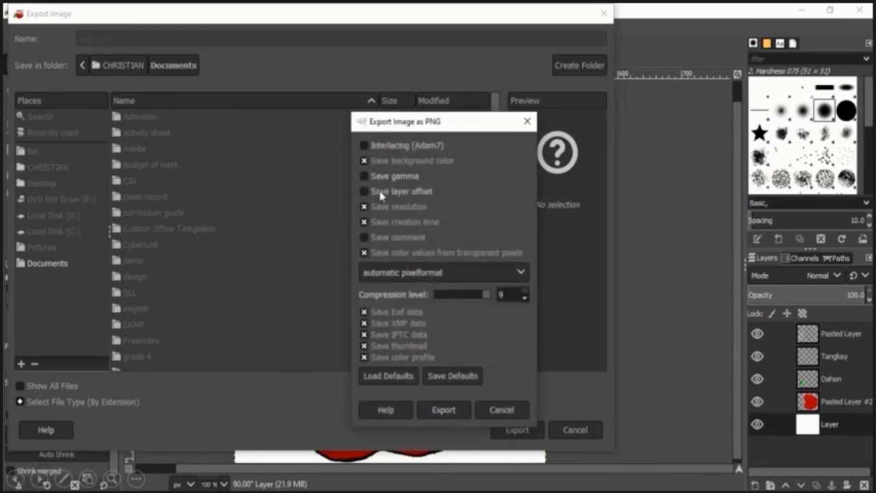
pyautogui.click(443, 410)
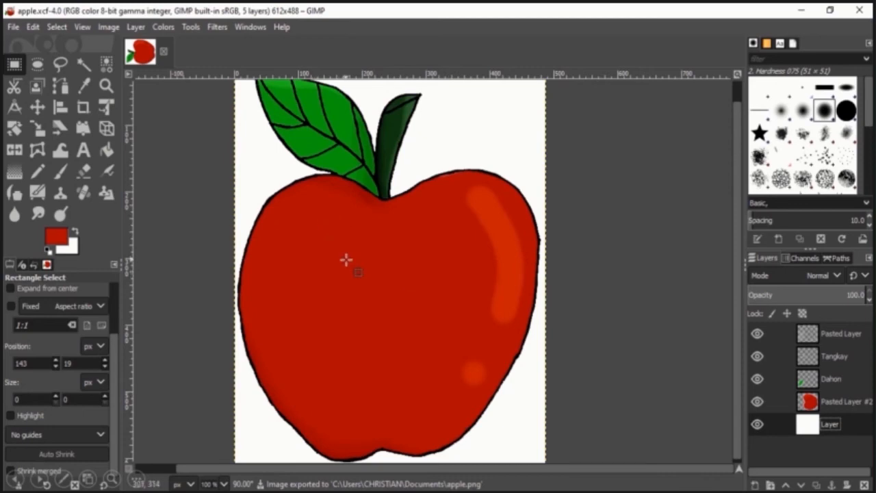
# Switch to the Documents folder in File Explorer and open the exported apple PNG with Windows Photo Viewer.
pyautogui.moveTo(149, 491)
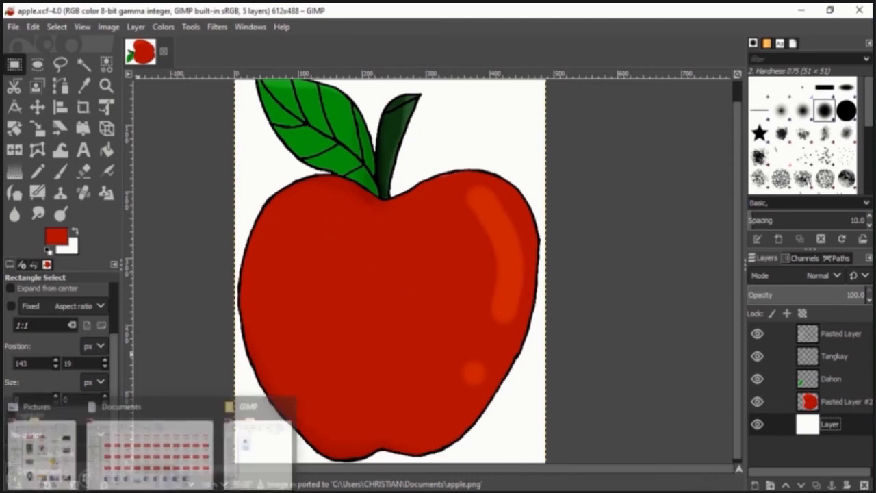
pyautogui.click(176, 464)
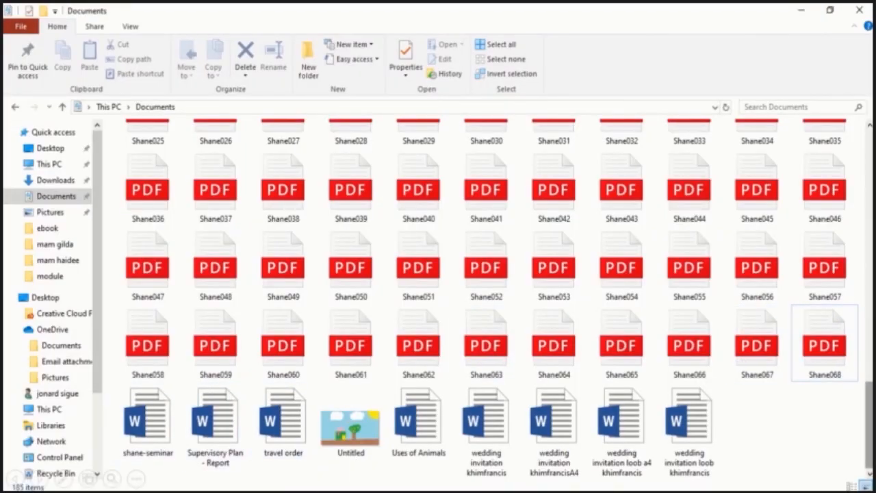
pyautogui.scroll(10, 821, 377)
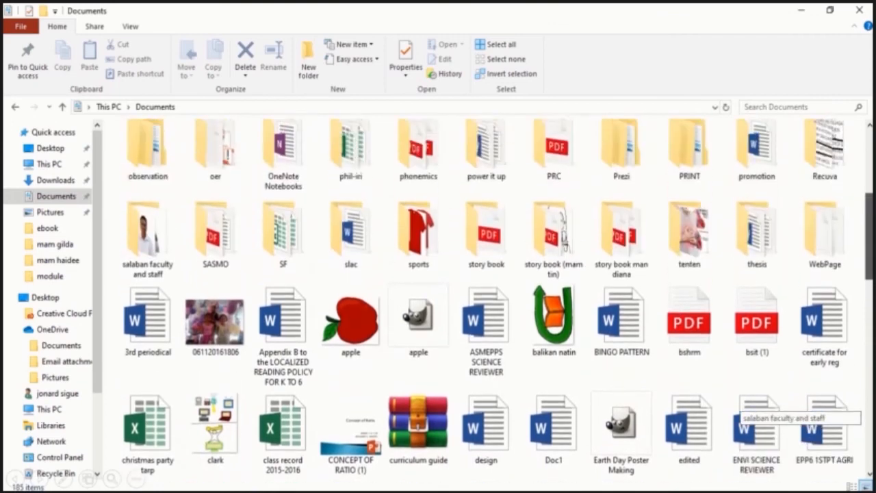
pyautogui.click(349, 328)
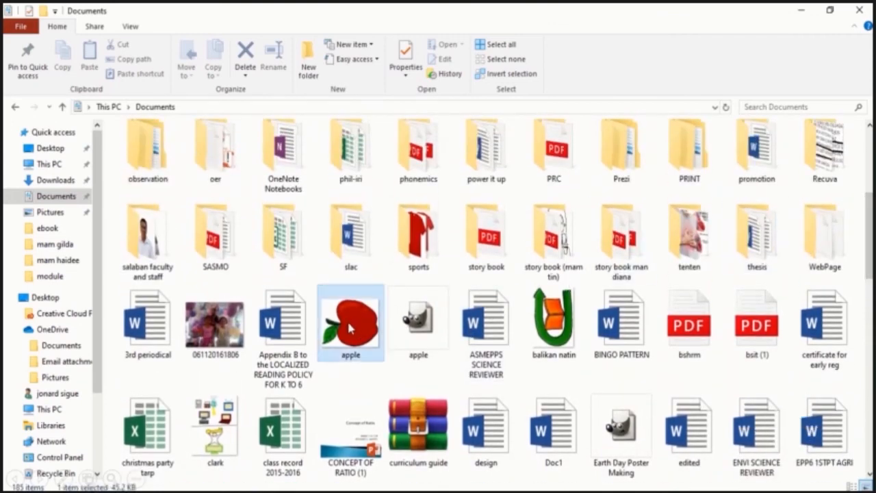
pyautogui.doubleClick(349, 327)
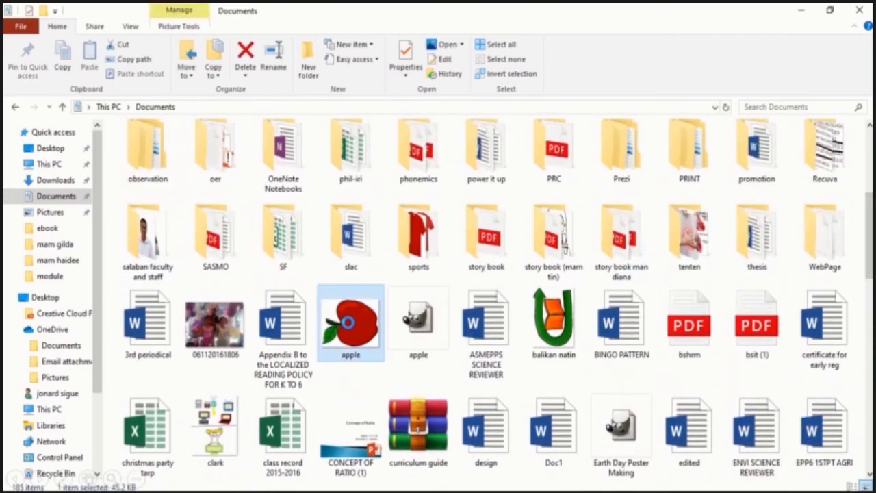
pyautogui.rightClick(347, 322)
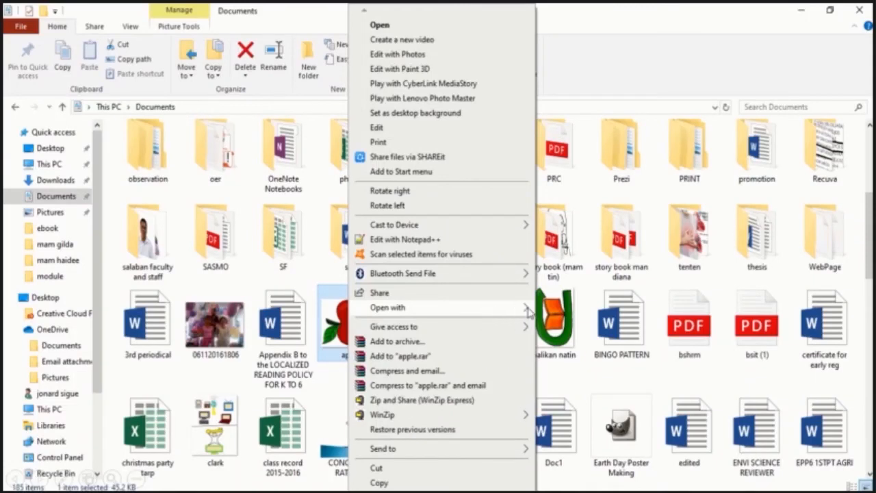
pyautogui.moveTo(348, 5)
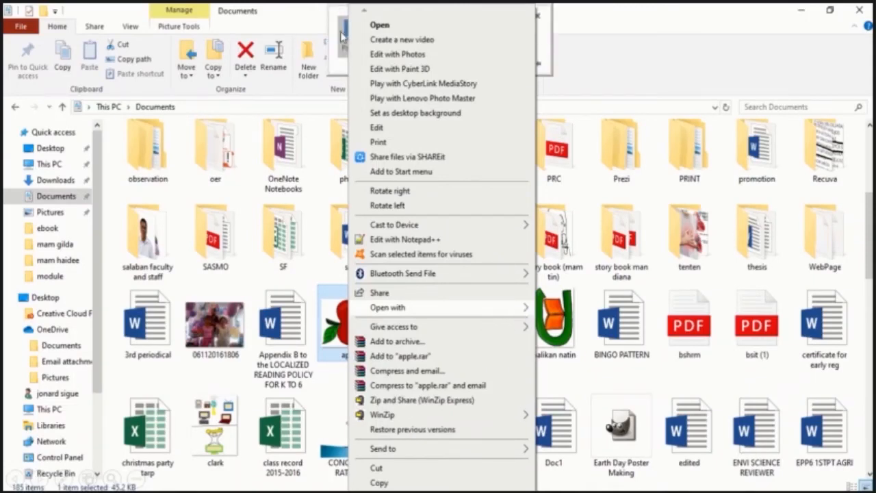
pyautogui.click(342, 35)
pyautogui.rightClick(367, 323)
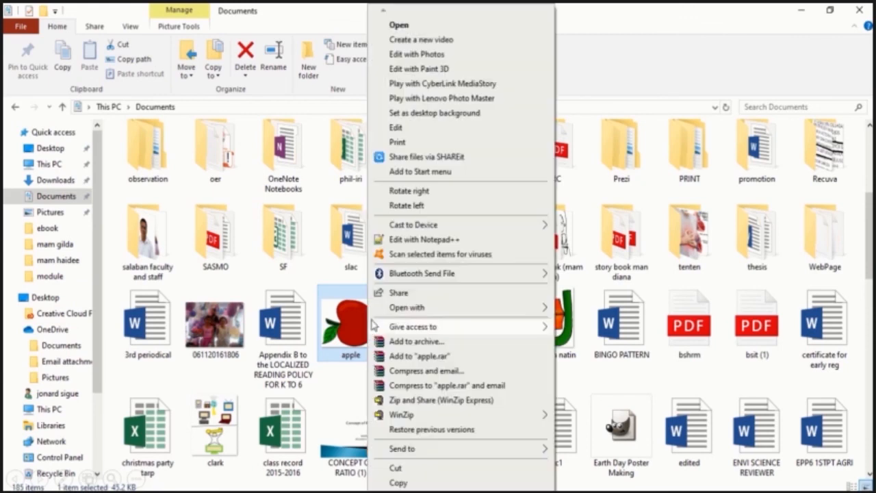
pyautogui.moveTo(537, 309)
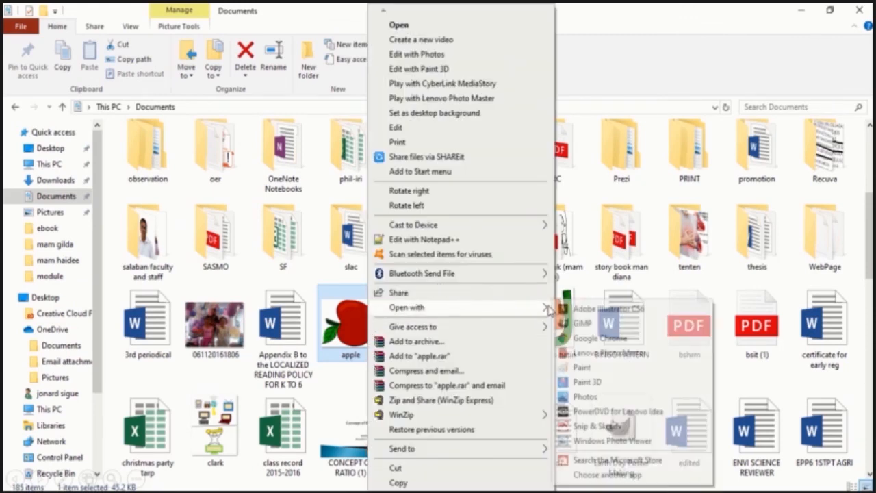
pyautogui.click(609, 441)
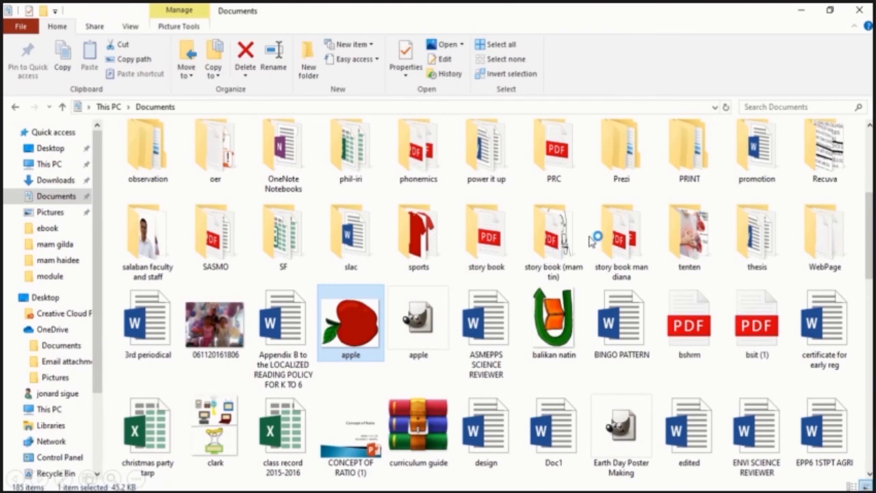
# Rotate the apple picture clockwise so it stands upright in the viewer.
pyautogui.moveTo(340, 8)
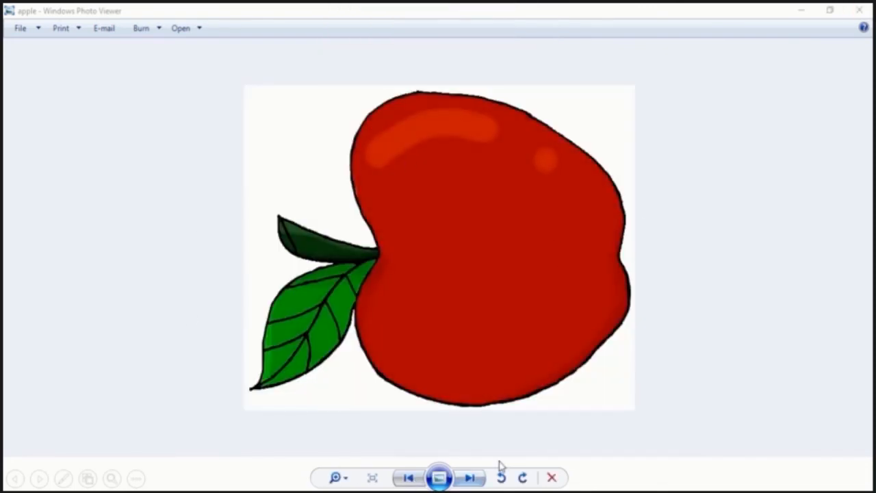
pyautogui.click(523, 477)
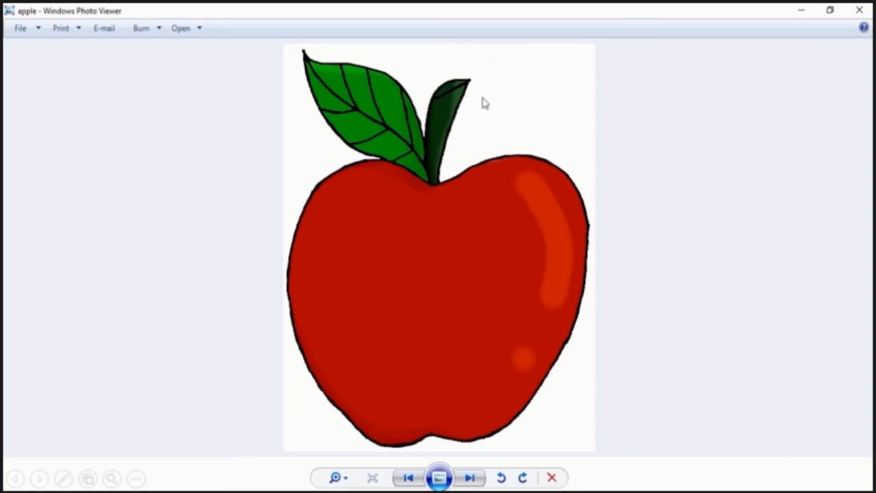
pyautogui.moveTo(393, 8)
pyautogui.click(392, 28)
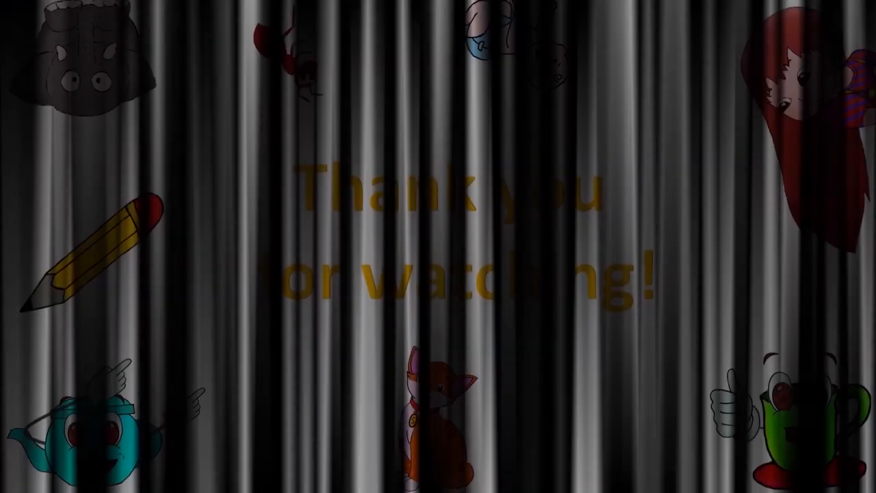